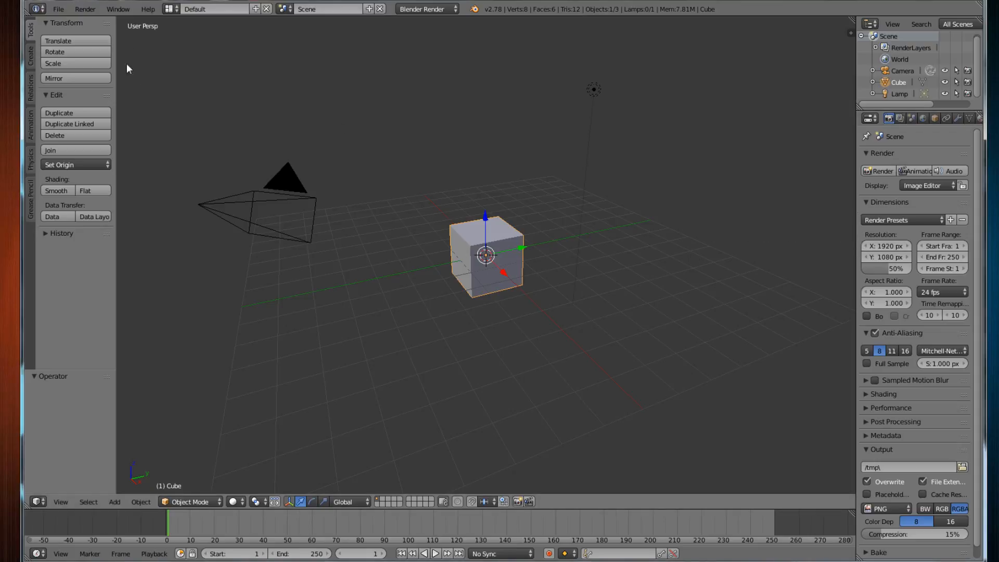
Look up the program version on the splash screen and dismiss it.
left_click(148, 9)
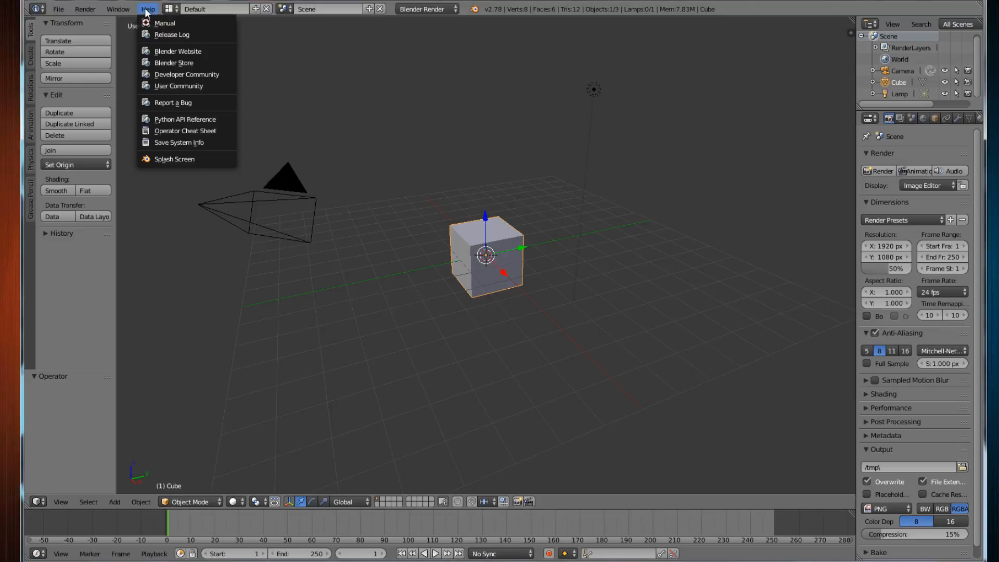
left_click(172, 159)
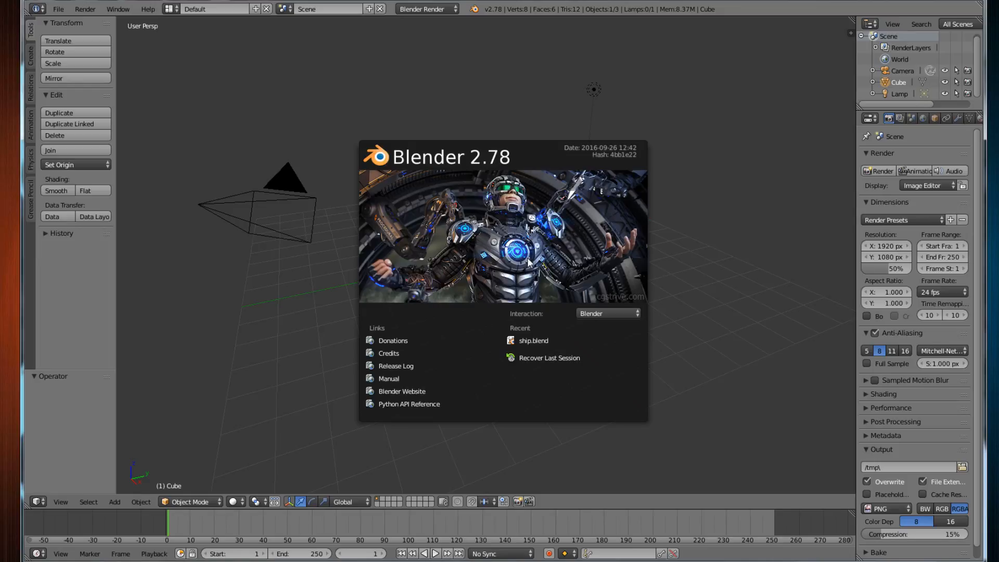
left_click(504, 123)
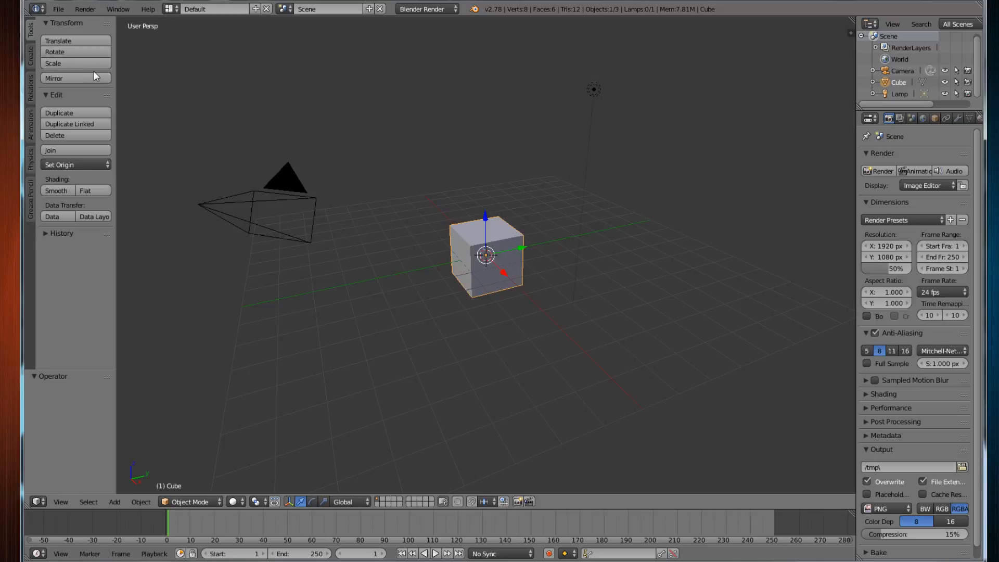
Review the Input settings in an enlarged User Preferences window, save the user settings and close the window.
left_click(58, 9)
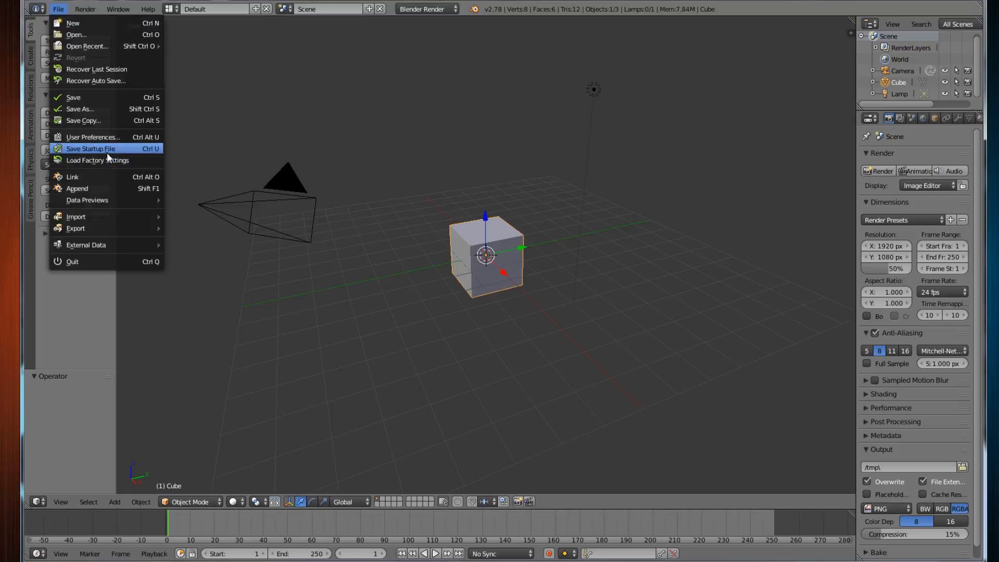
left_click(107, 137)
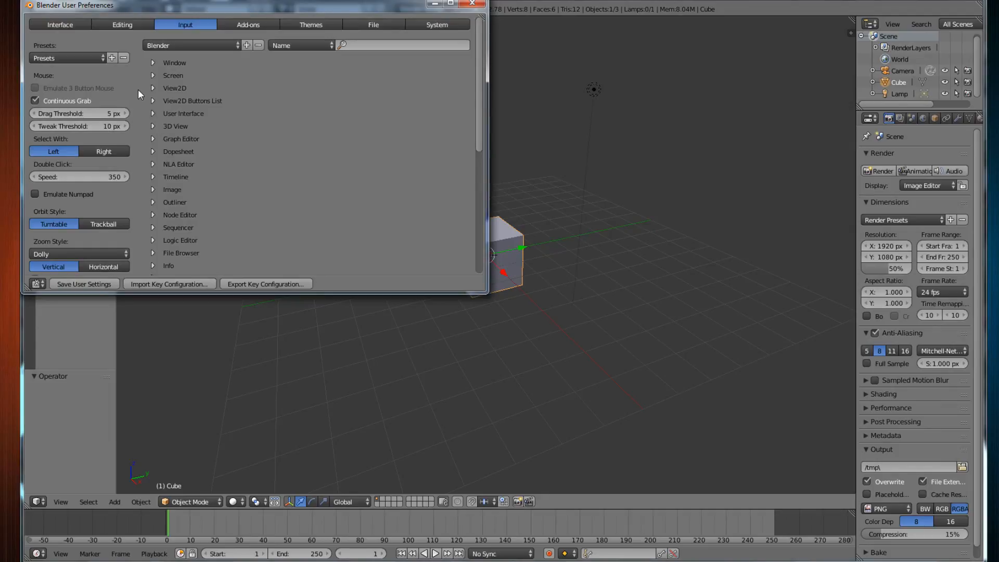
left_click_drag(155, 9, 267, 39)
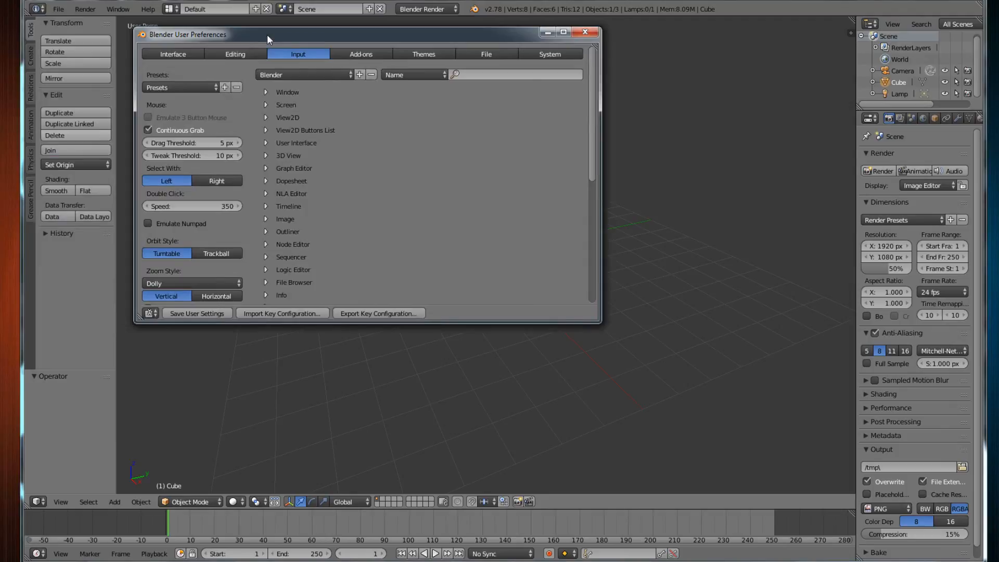
left_click_drag(601, 323, 764, 461)
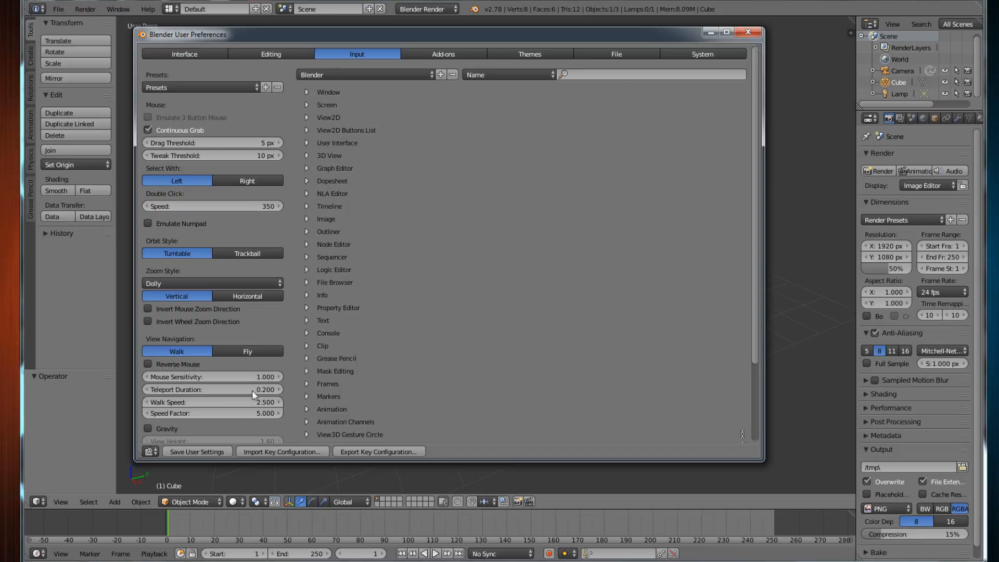
left_click(198, 452)
left_click(748, 34)
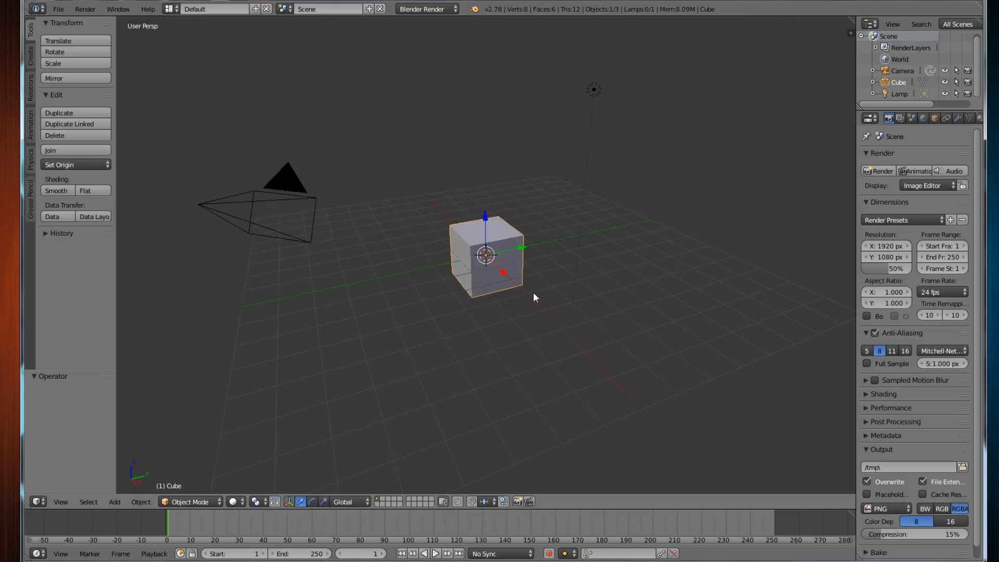
Delete the default cube from the scene.
scroll(528, 292, "up", 5)
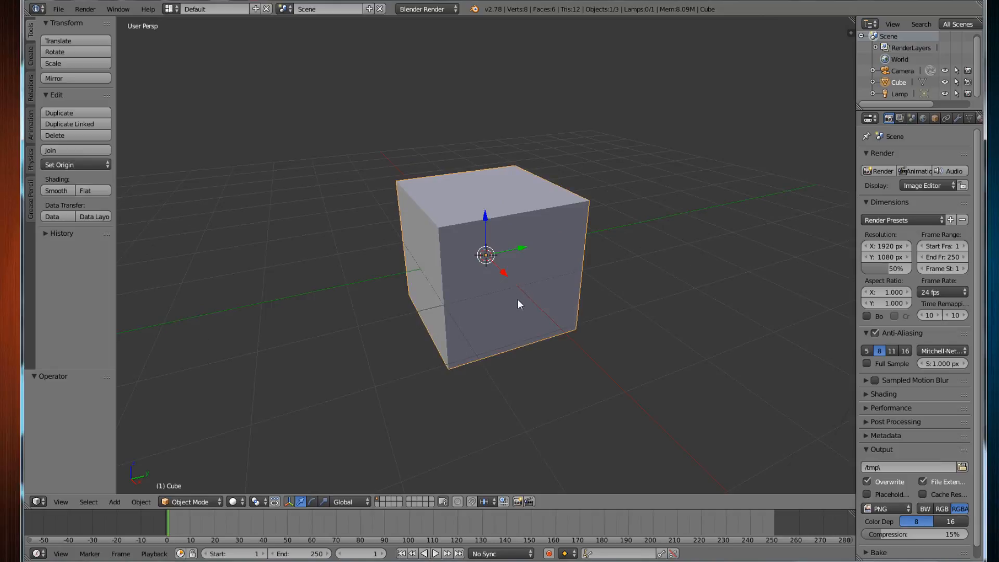
scroll(517, 298, "up", 1)
scroll(516, 298, "down", 1)
middle_click_drag(493, 289, 479, 275)
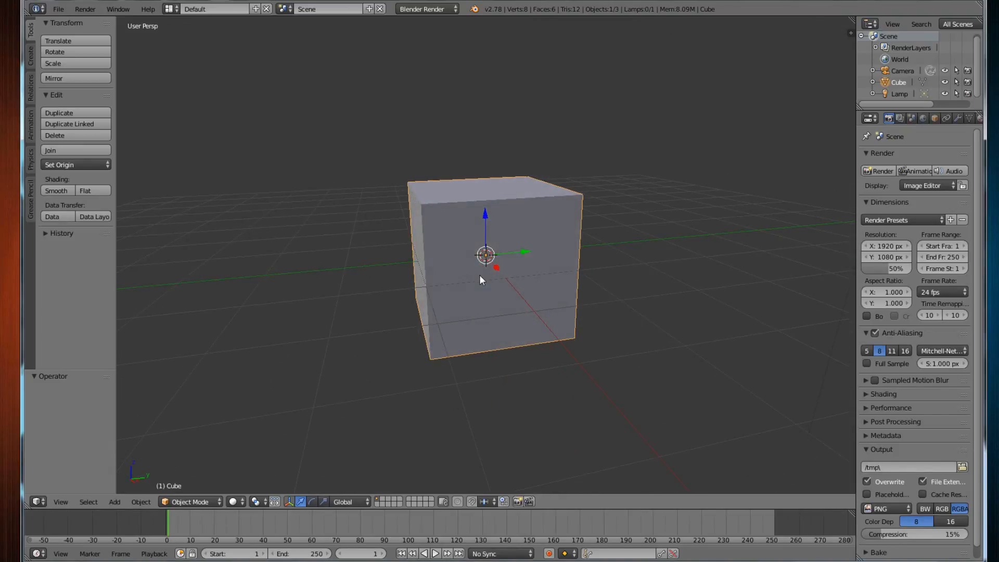
key("x")
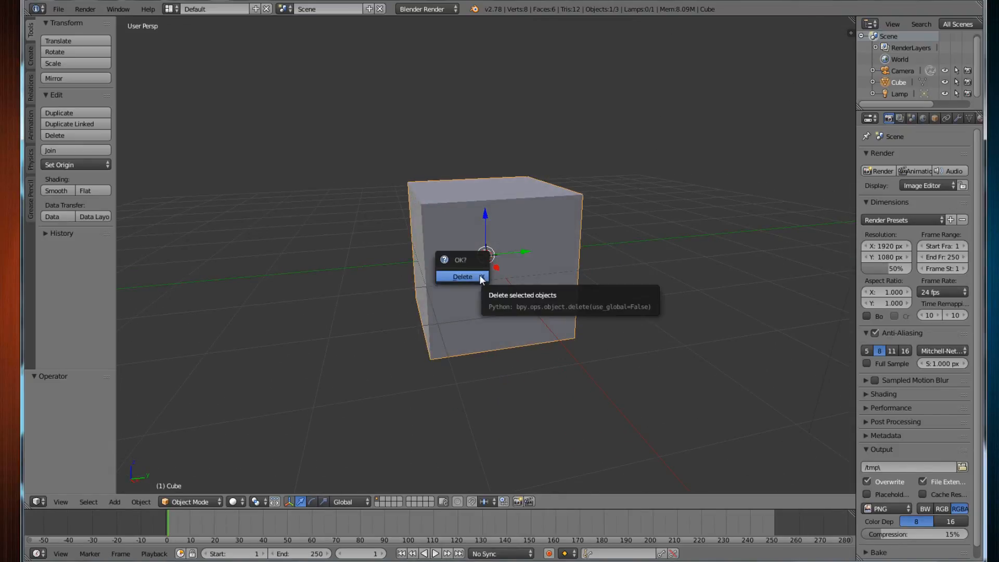
left_click(480, 276)
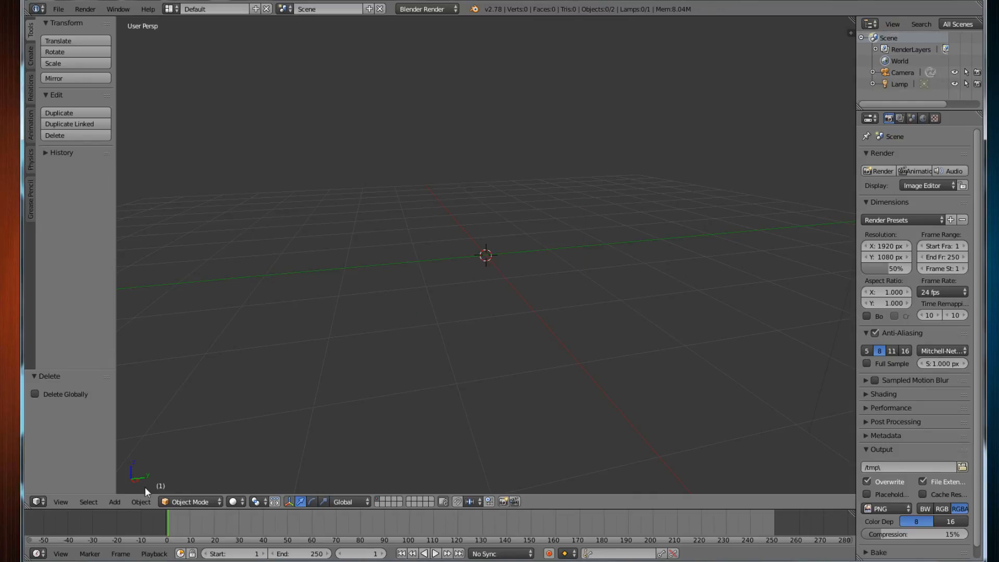
Add a mesh circle at the scene origin.
left_click(113, 501)
mouse_move(126, 486)
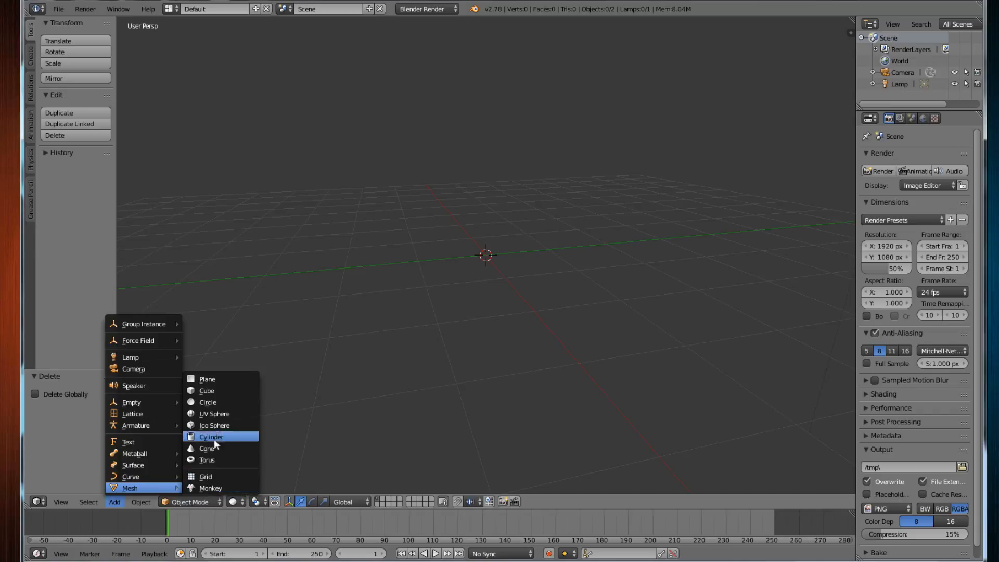
left_click(220, 403)
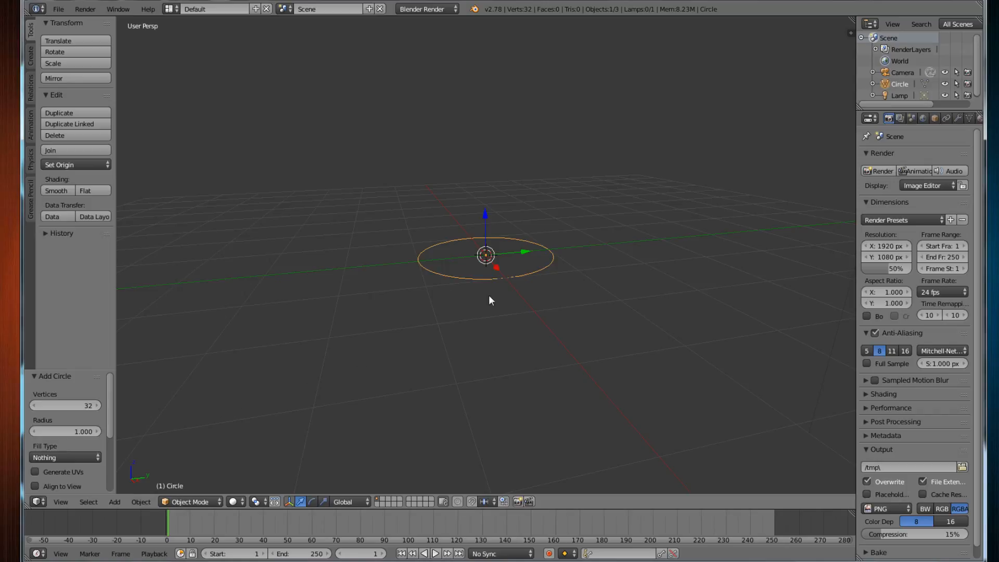
middle_click_drag(489, 295, 486, 350)
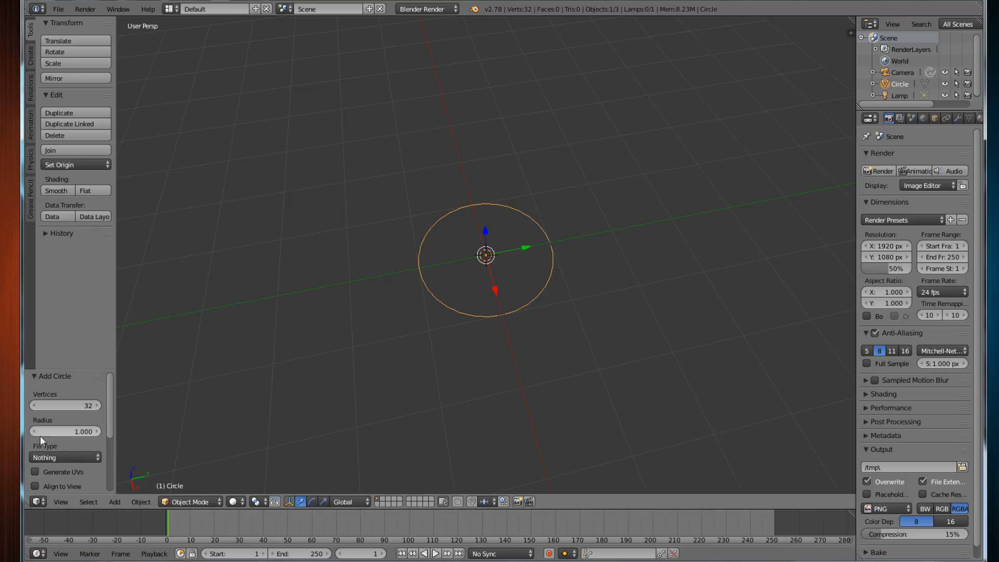
Set the new circle's vertex count to 6, trying 3, 4 and 5 vertices along the way.
left_click(65, 406)
type("6")
key("Return")
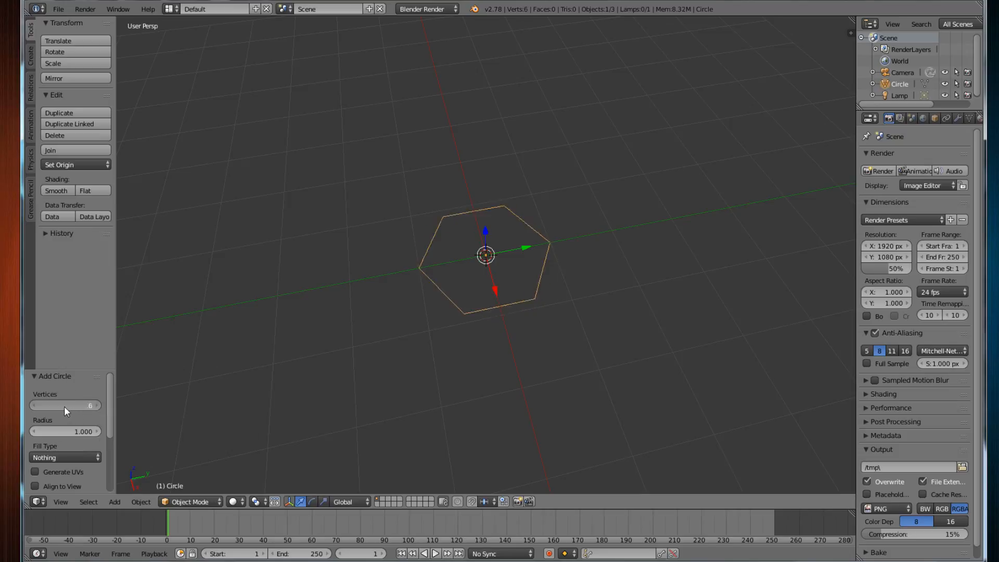
left_click_drag(64, 406, 62, 407)
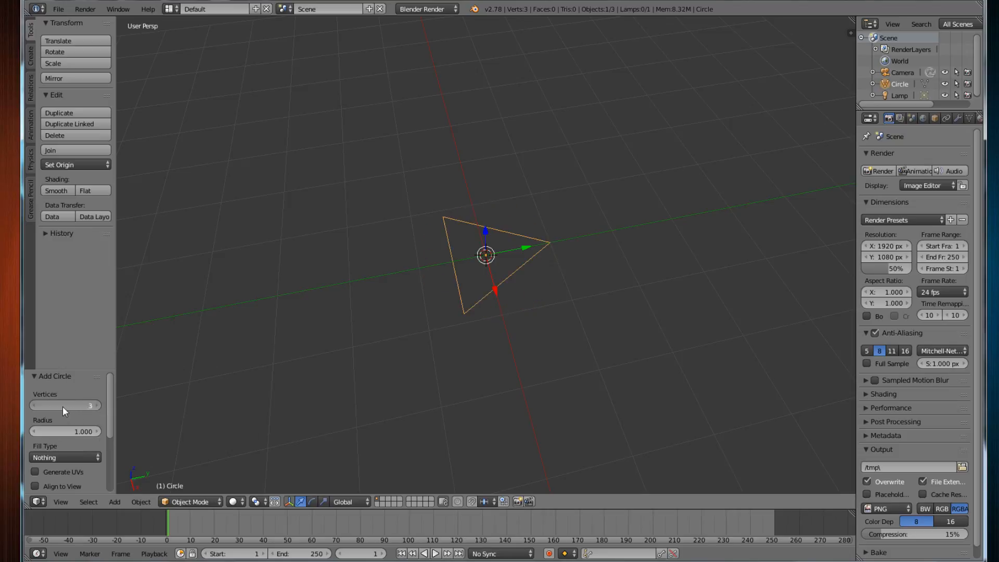
left_click(97, 405)
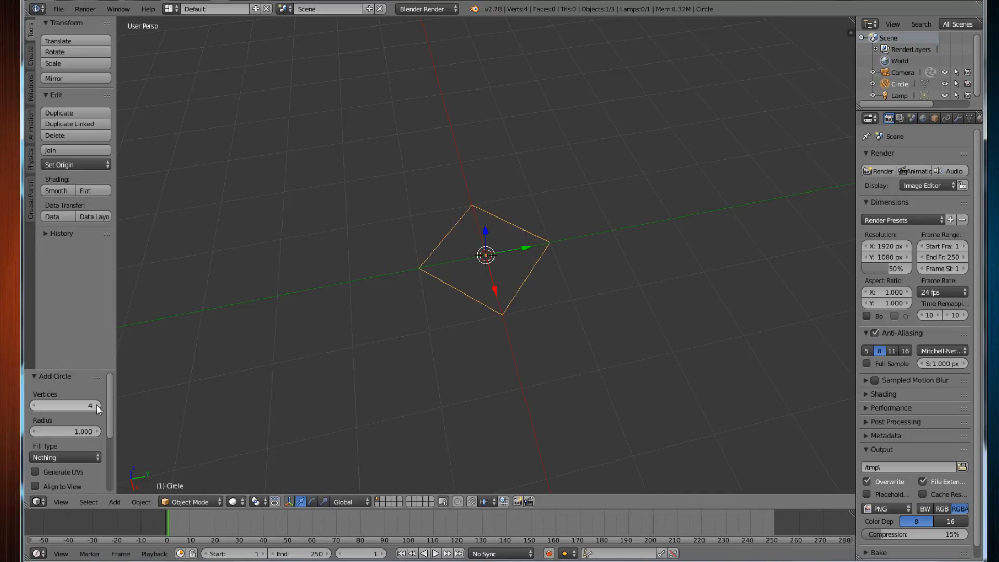
left_click(96, 405)
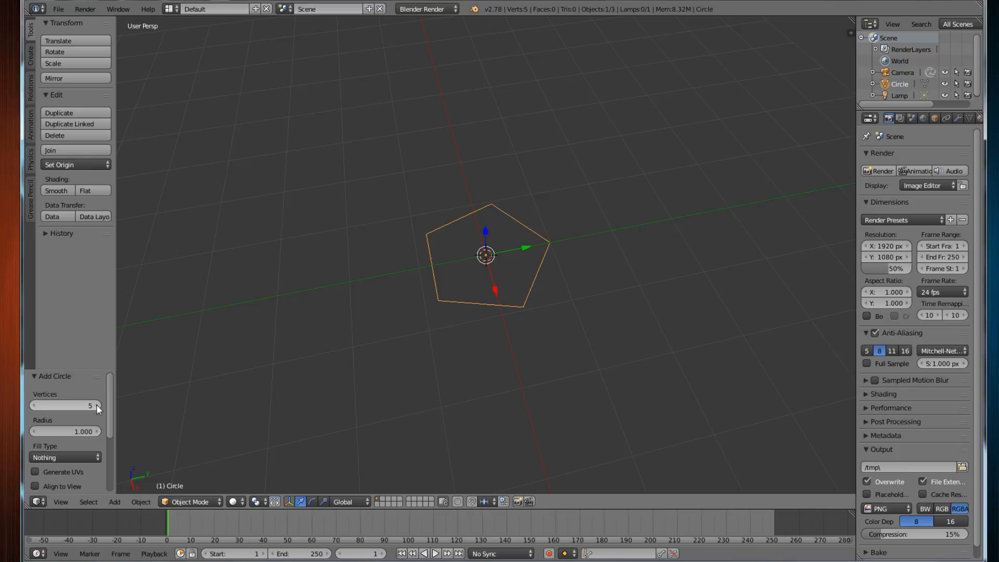
left_click(97, 406)
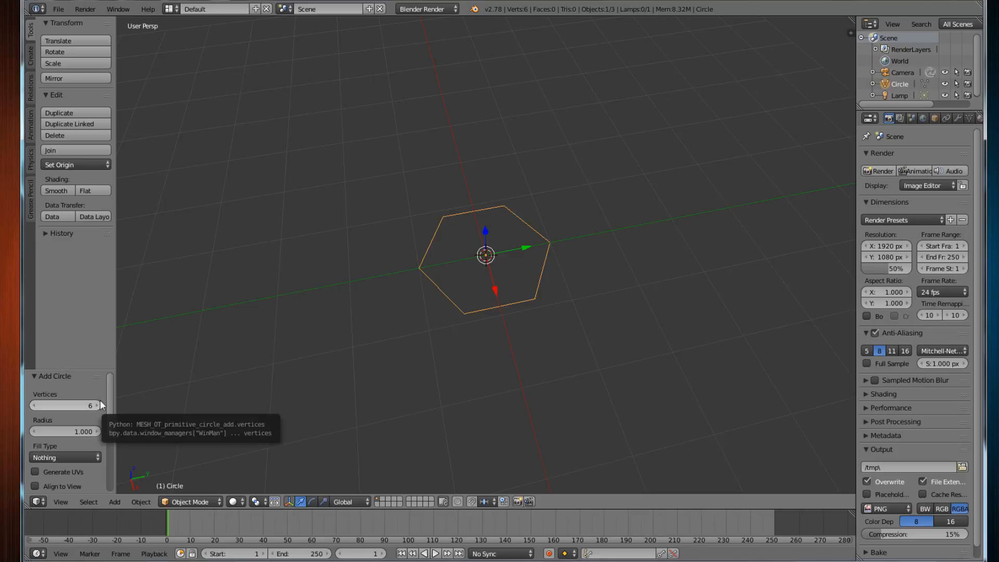
Enter Edit Mode on the hexagon and return to Object Mode.
scroll(387, 342, "up", 4)
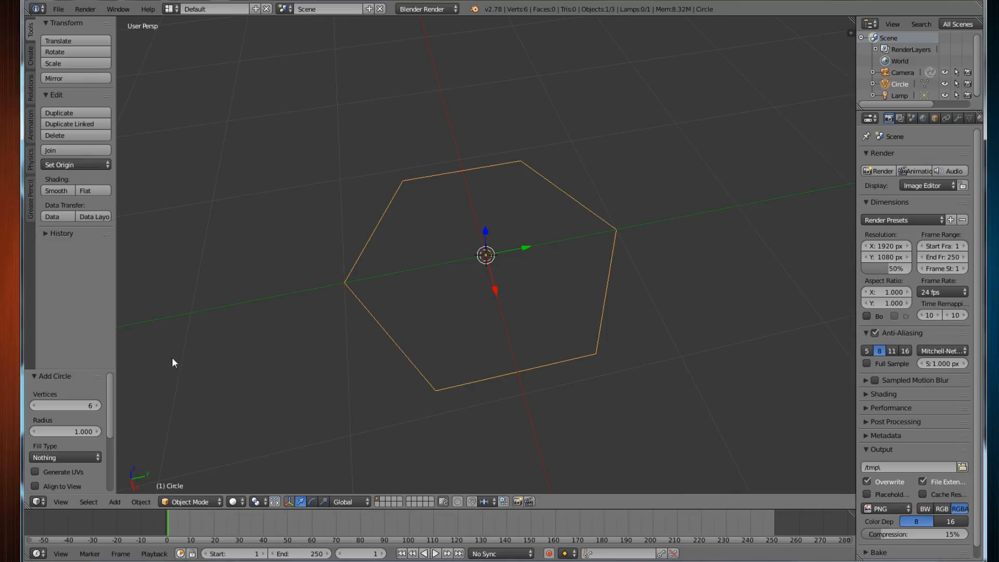
scroll(64, 419, "down", 3)
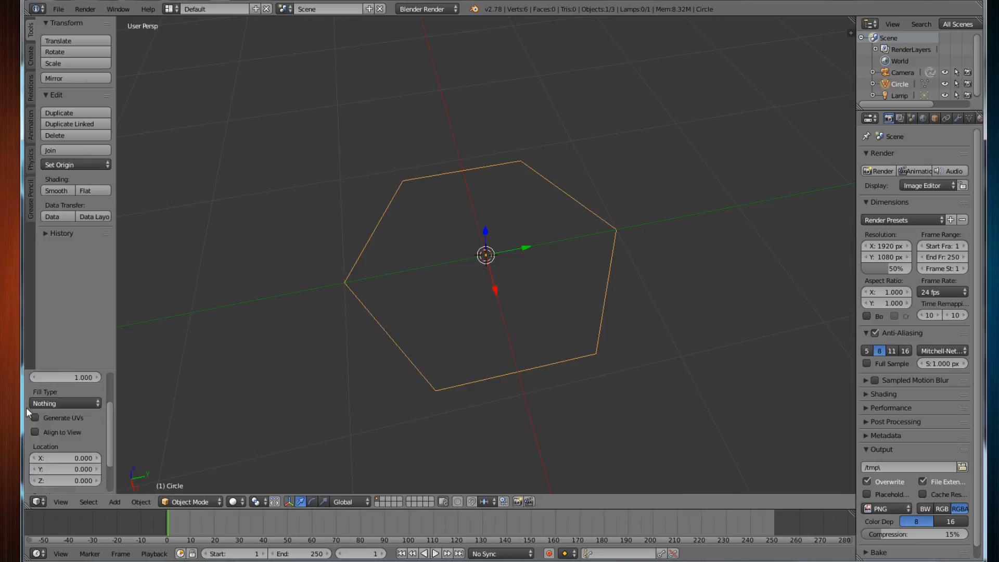
scroll(64, 420, "up", 3)
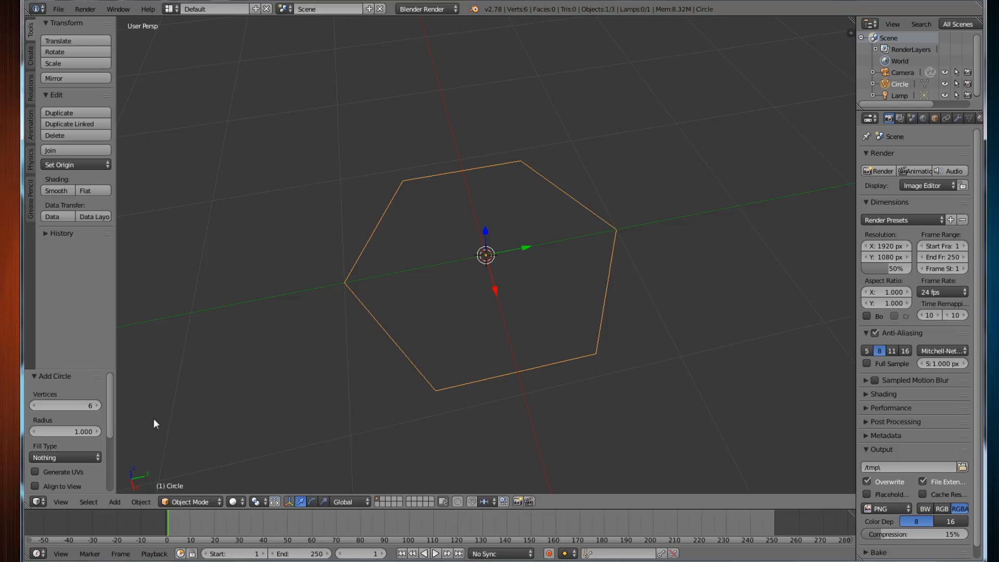
scroll(467, 419, "up", 1)
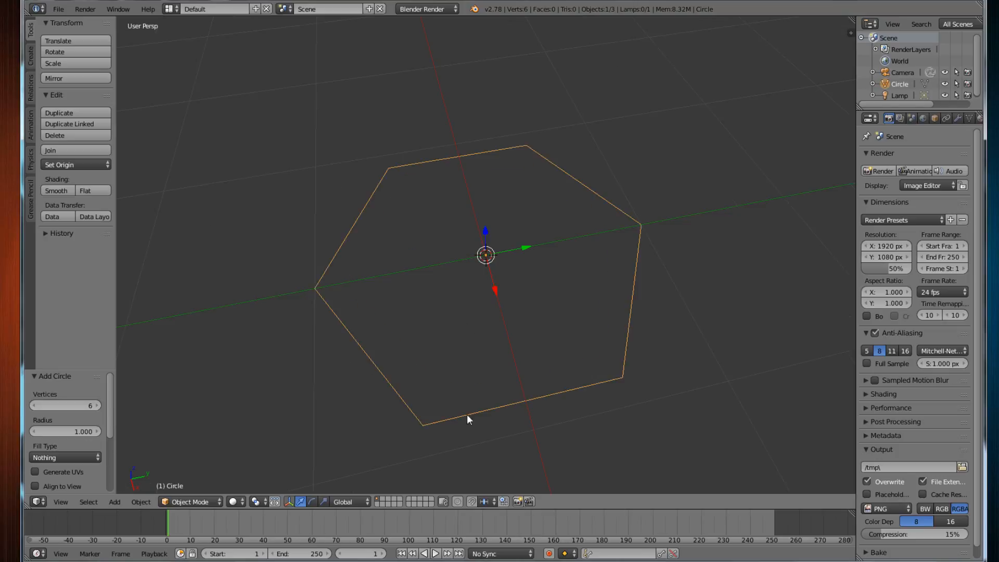
middle_click_drag(361, 426, 459, 430)
key("Tab")
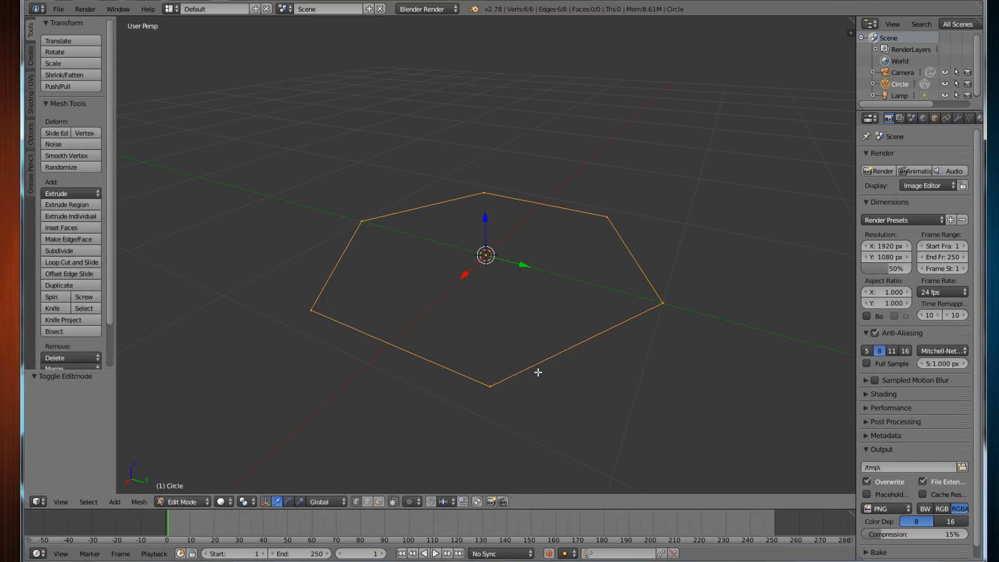
key("Tab")
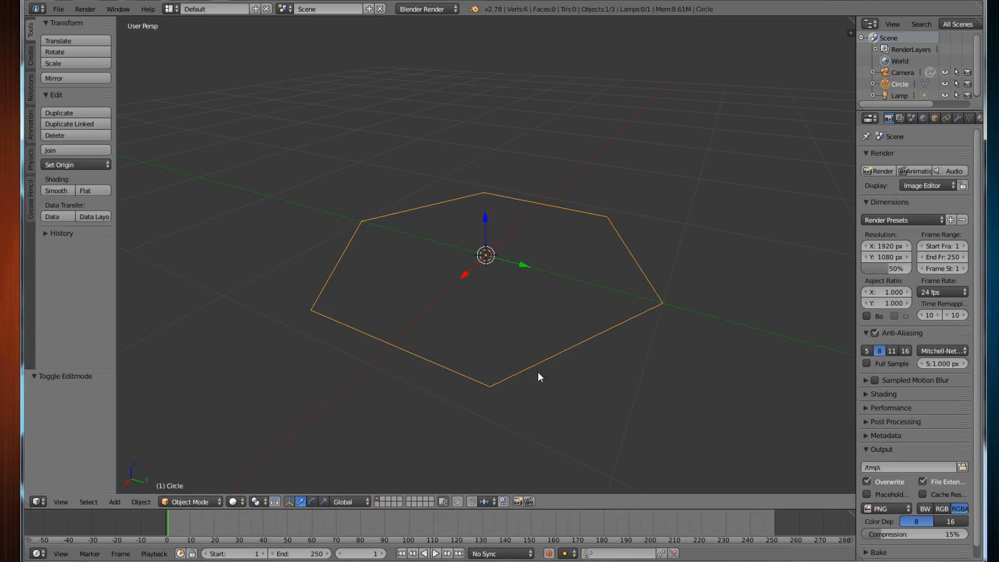
Put the six-sided circle into Edit Mode for vertex editing.
middle_click_drag(448, 358, 415, 322)
middle_click_drag(354, 313, 503, 414)
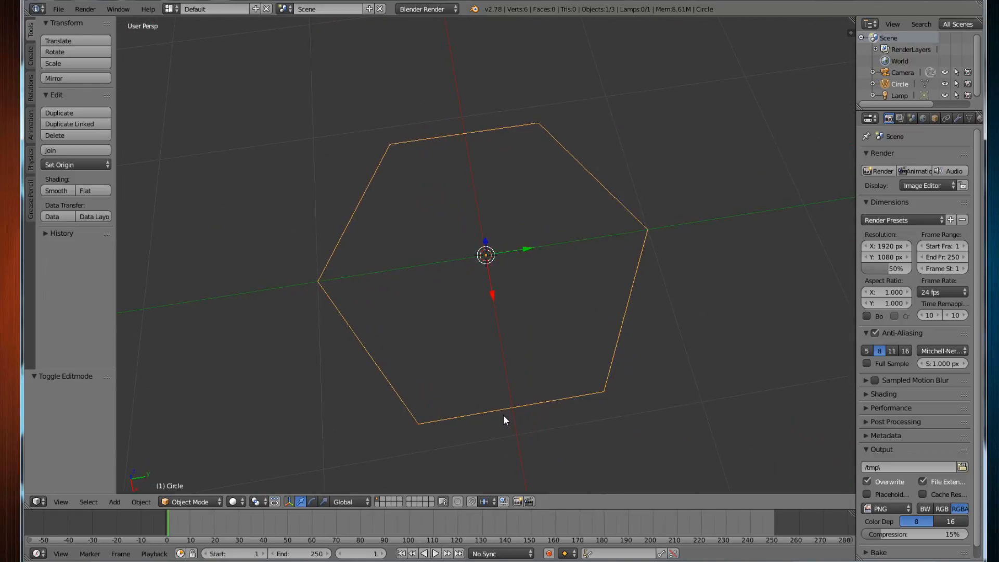
scroll(504, 414, "up", 2)
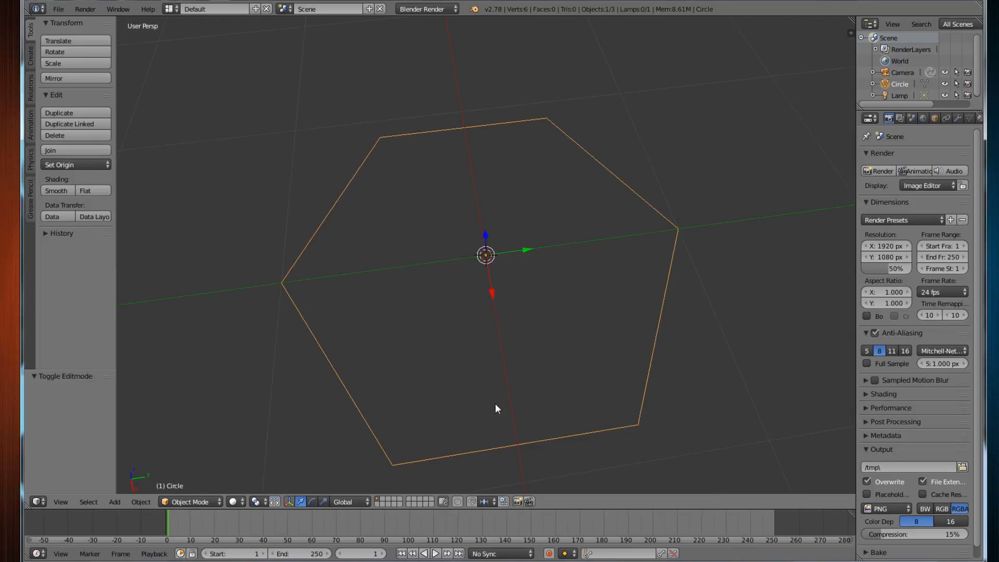
key("Tab")
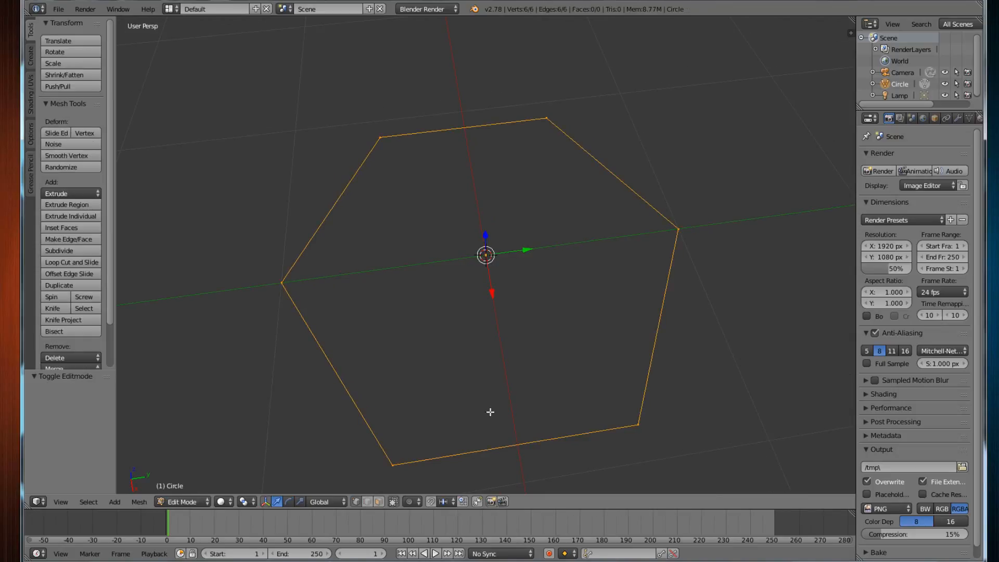
middle_click_drag(490, 410, 461, 409)
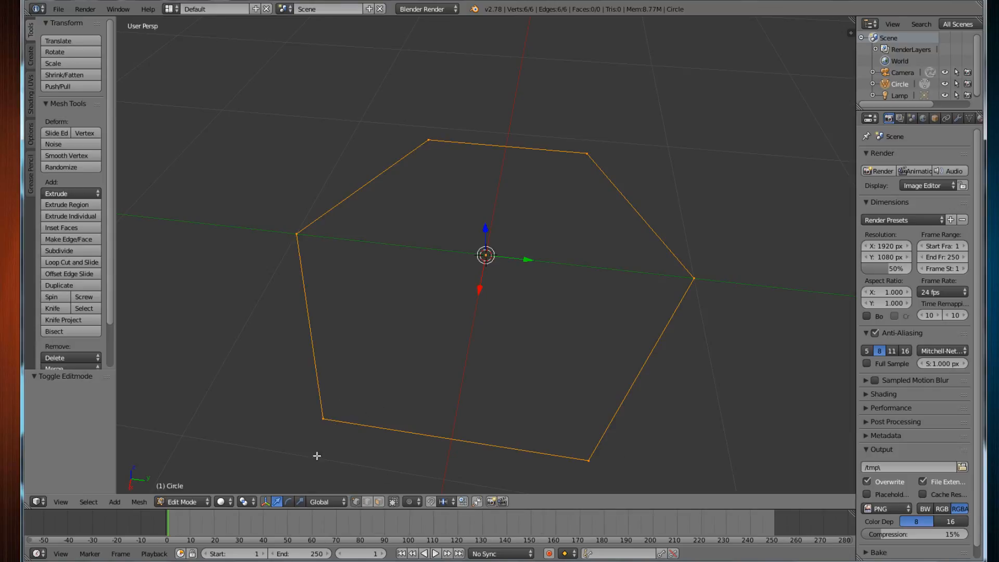
Select individual corner vertices of the hexagon one at a time, starting at the near corner on the negative Y side.
right_click(315, 416)
right_click(289, 245)
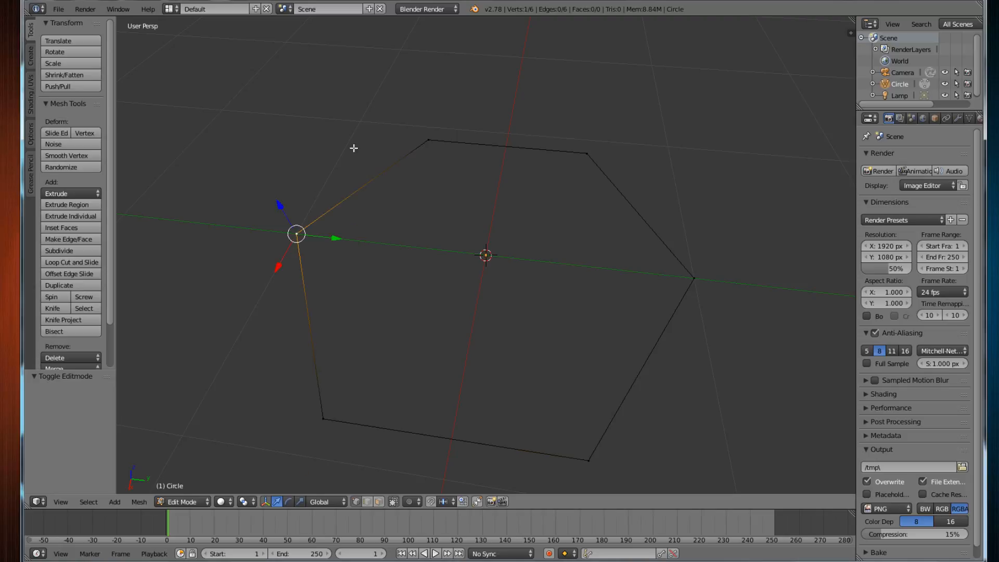
right_click(409, 129)
right_click(591, 168)
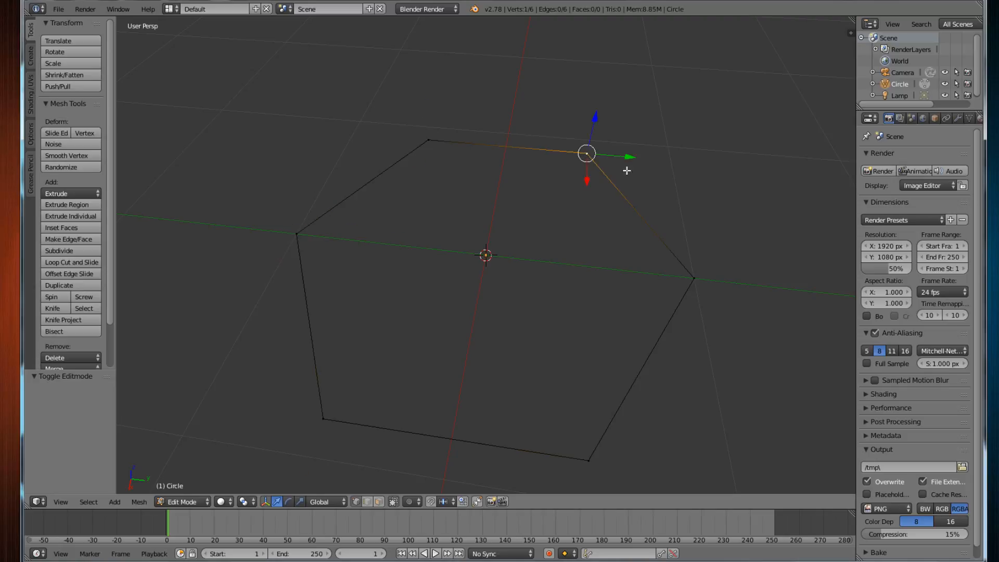
Select all six hexagon vertices by extending the selection corner by corner, starting at the positive Y corner.
right_click(701, 291)
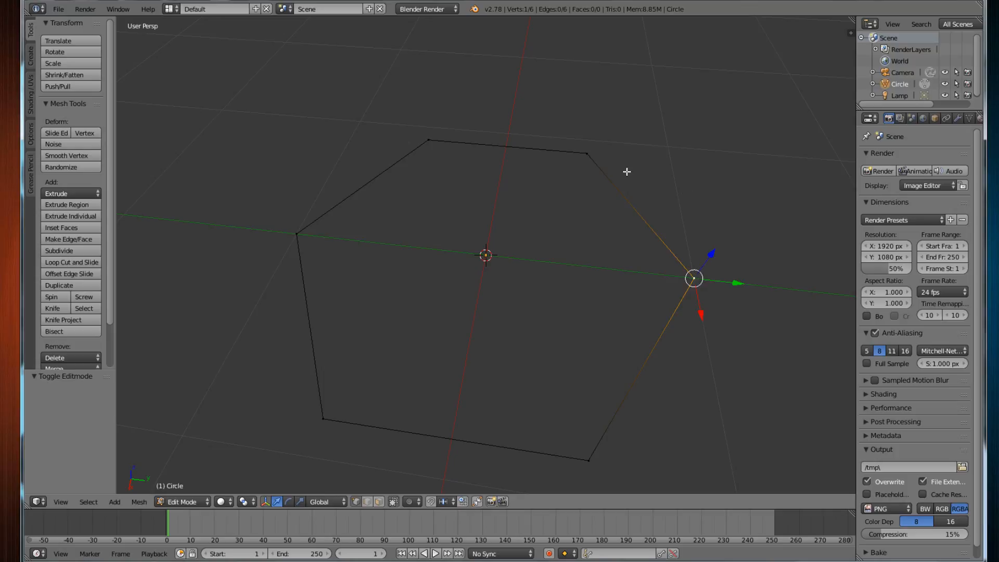
right_click(589, 154, "shift")
right_click(430, 140, "shift")
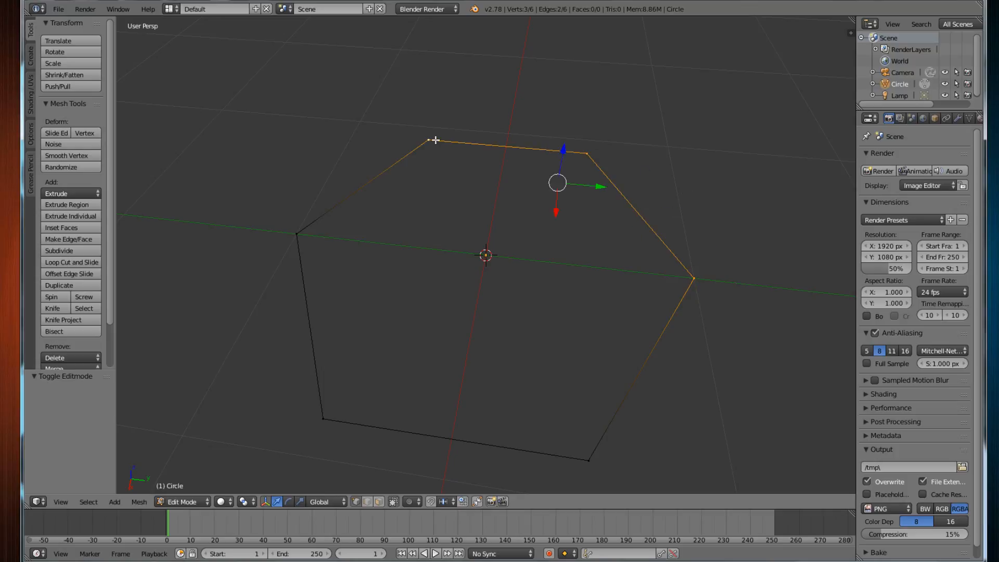
right_click(296, 233, "shift")
right_click(324, 418, "shift")
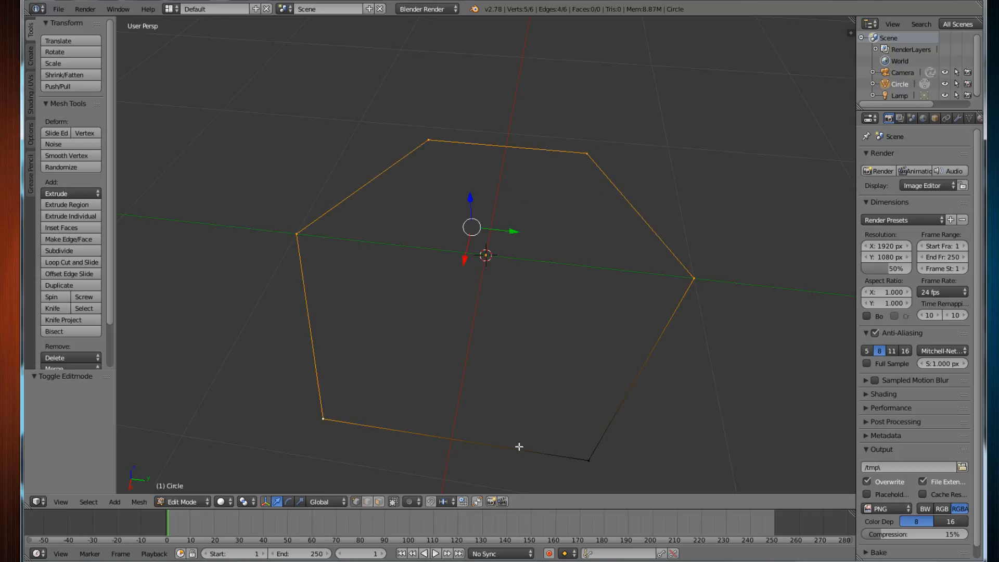
right_click(575, 448, "shift")
Reselect only the positive Y corner, and toggle between selecting and deselecting all vertices several times.
right_click(706, 266)
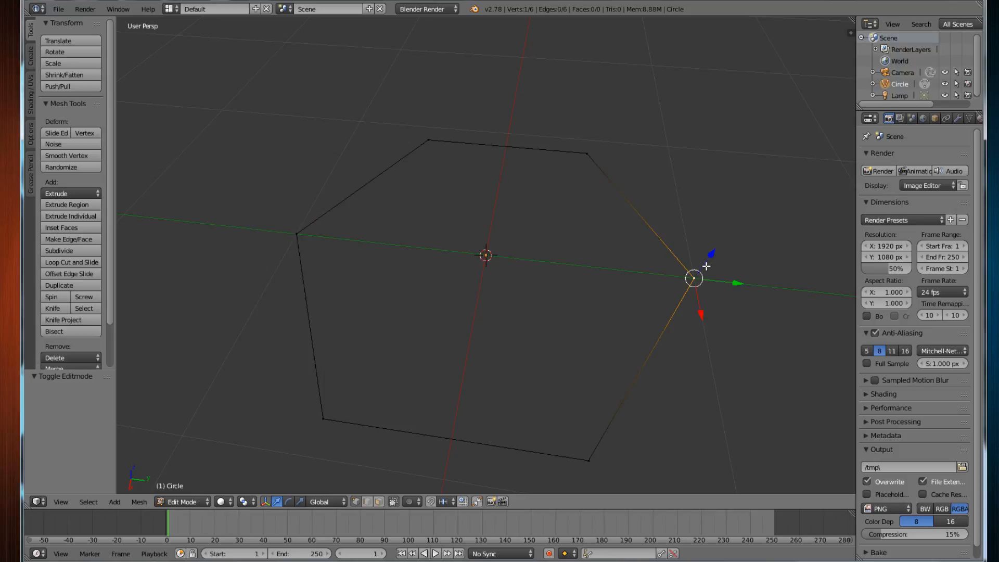
key("a")
key("a")
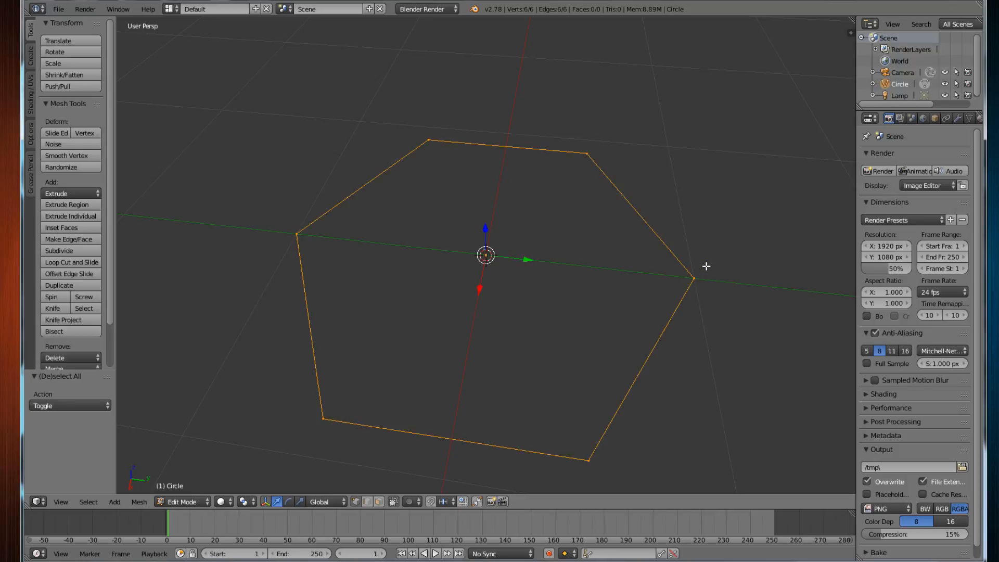
key("a")
key("a")
key("a")
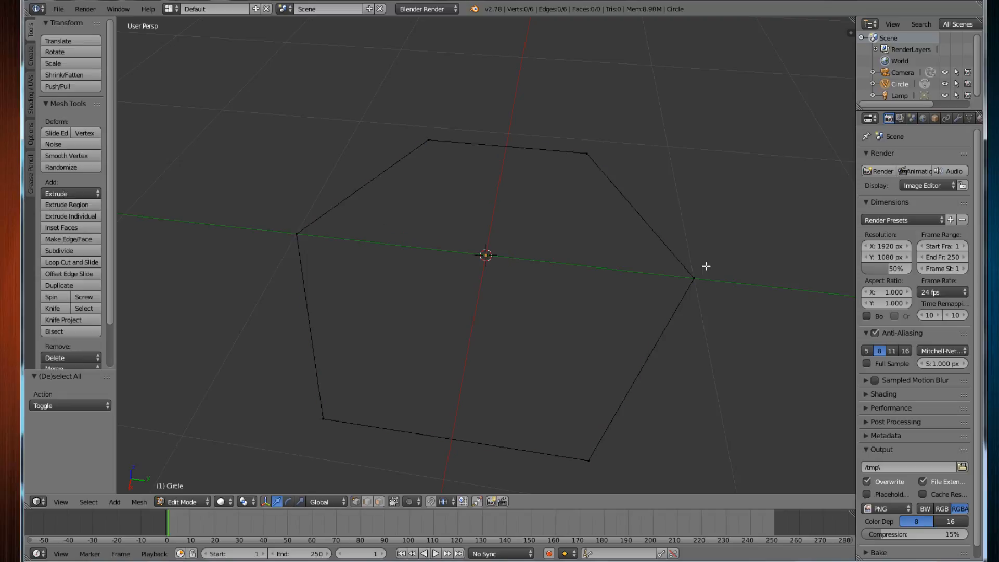
key("a")
key("a")
key("a")
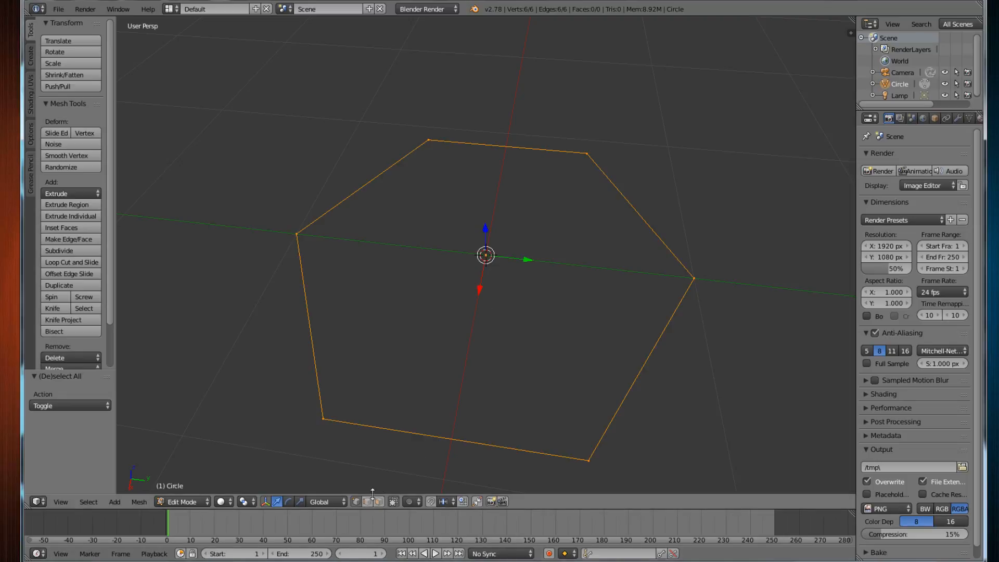
Clear the selection and select the entire hexagon with a border selection around it.
middle_click_drag(510, 469, 535, 420)
key("a")
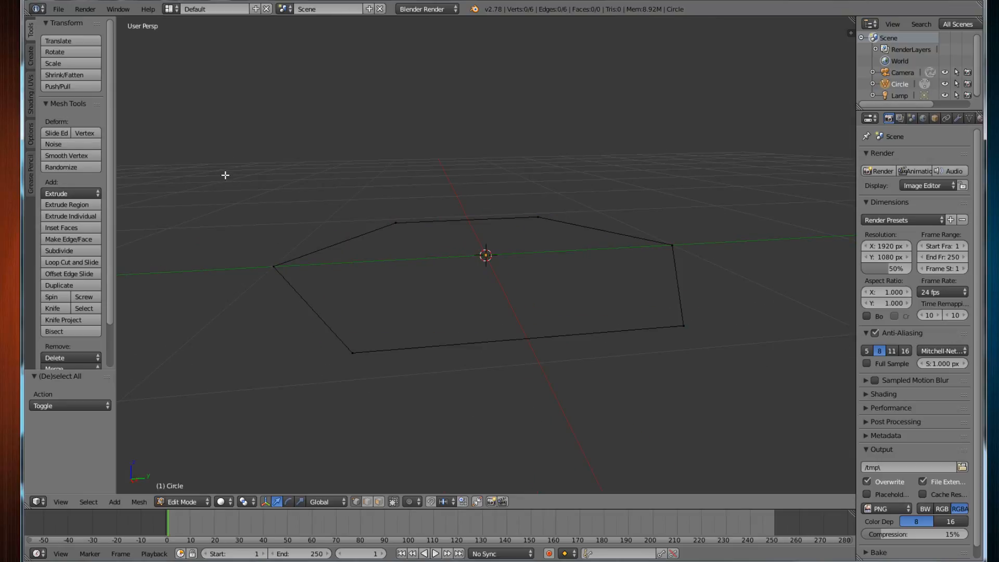
key("b")
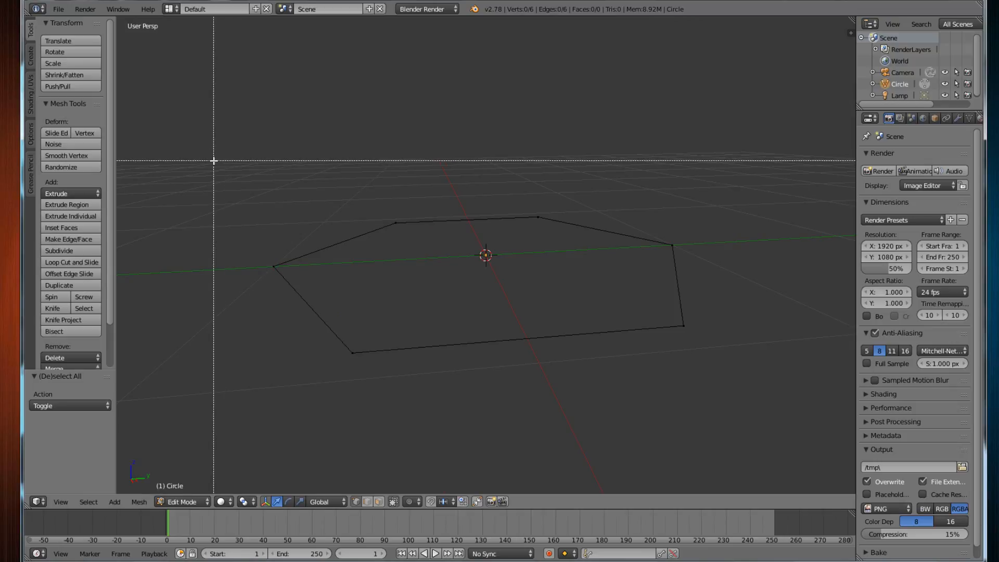
left_click_drag(213, 160, 772, 403)
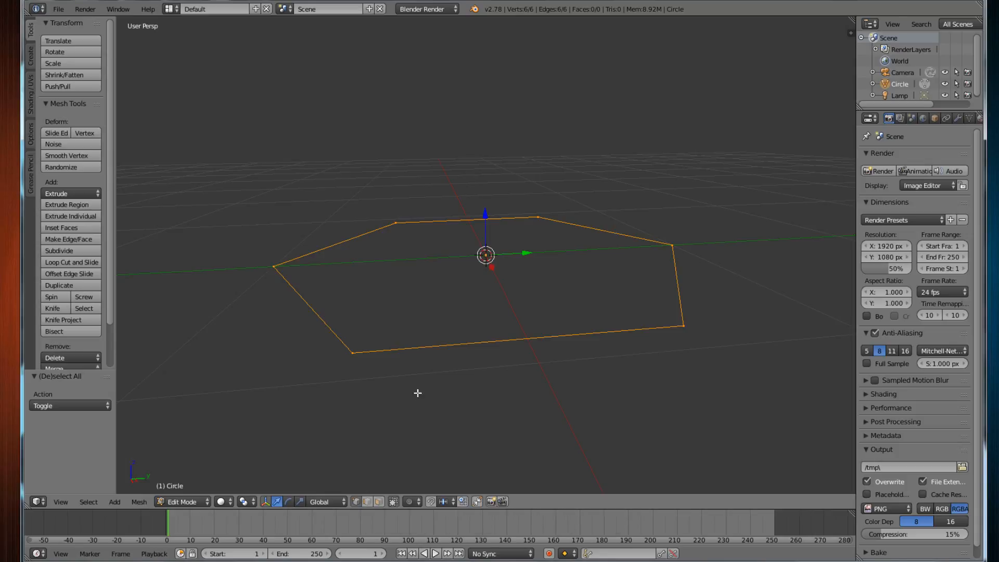
Switch to edge selection and select the hexagon's edges one at a time around the outline, starting and ending at the positive X edge.
middle_click_drag(417, 392, 399, 462)
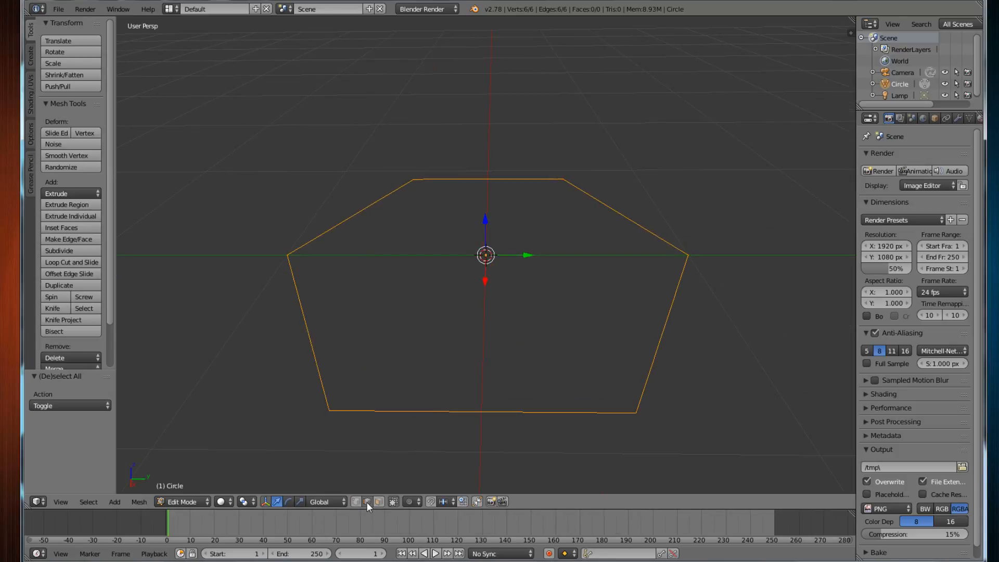
right_click(486, 414)
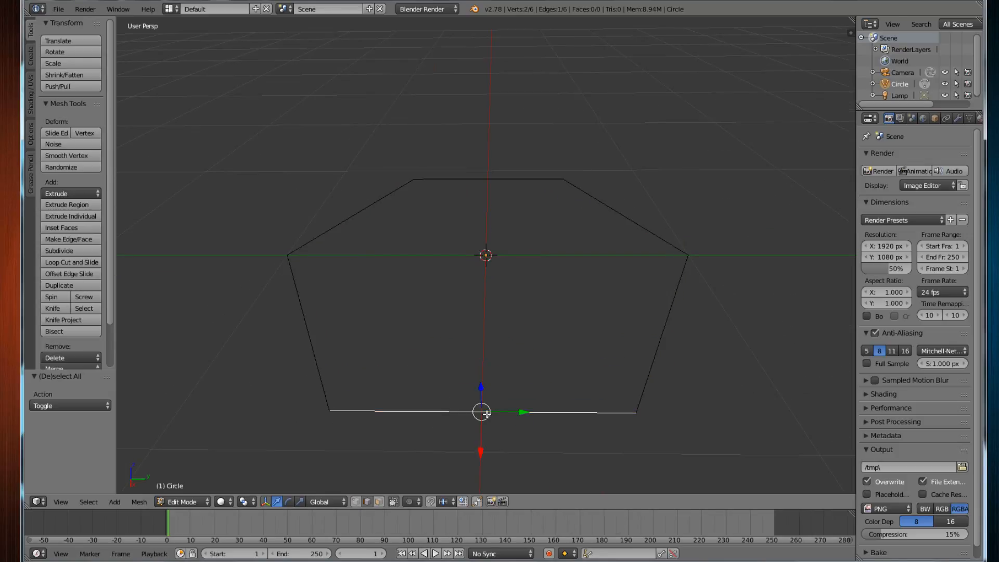
right_click(643, 364)
right_click(645, 228)
right_click(501, 177)
right_click(345, 220)
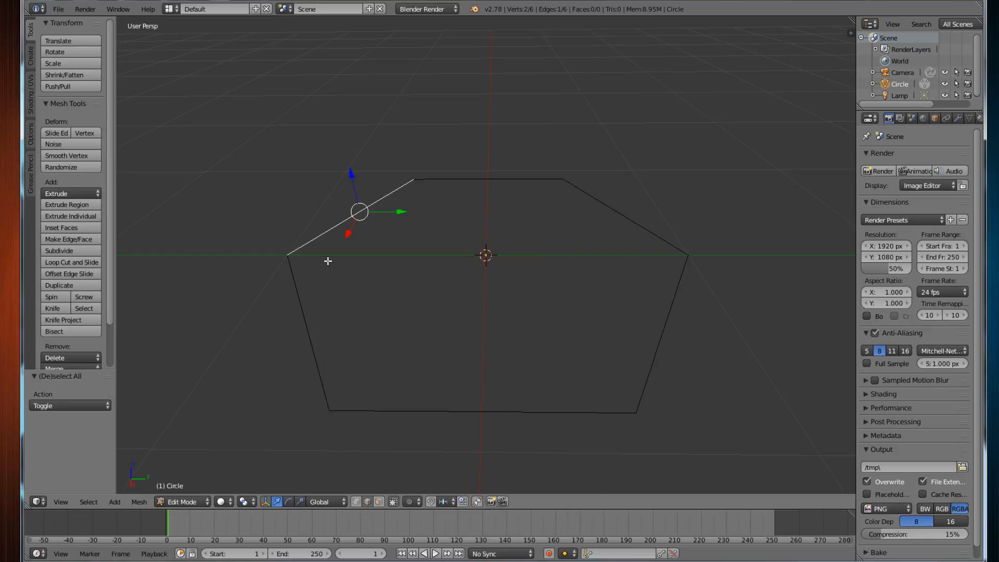
right_click(298, 341)
right_click(479, 403)
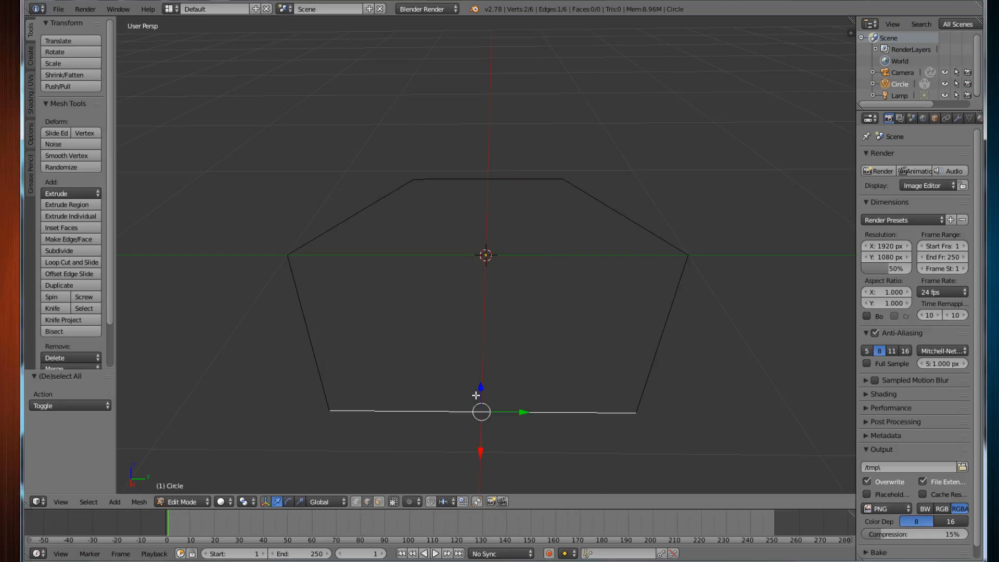
Select all edges of the hexagon.
key("a")
key("a")
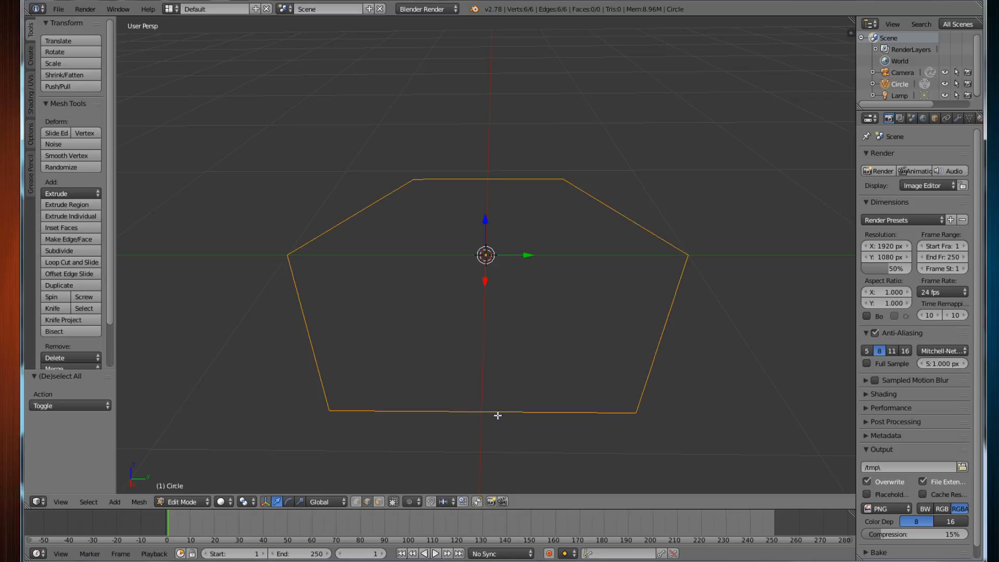
middle_click_drag(517, 446, 527, 401)
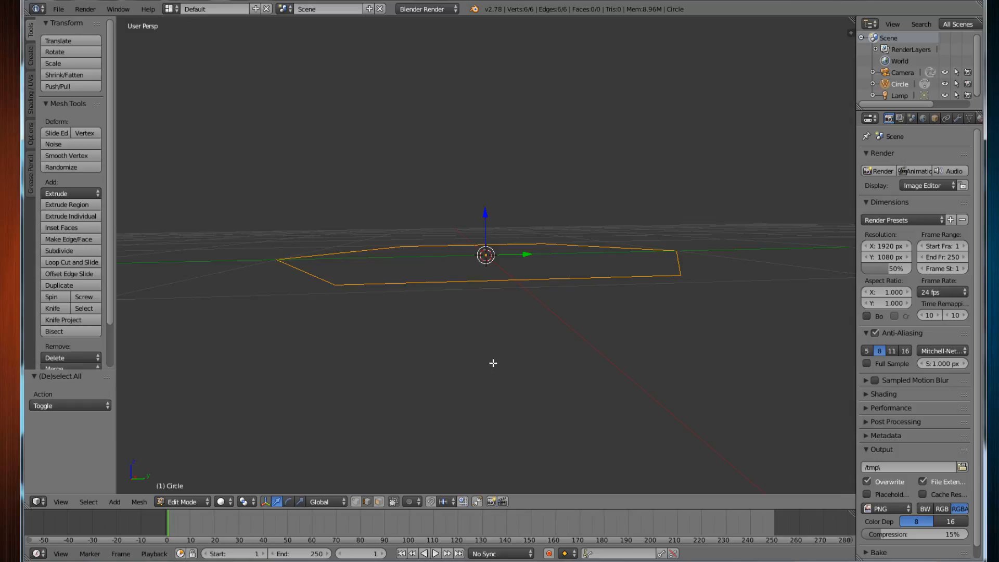
middle_click_drag(493, 362, 487, 335)
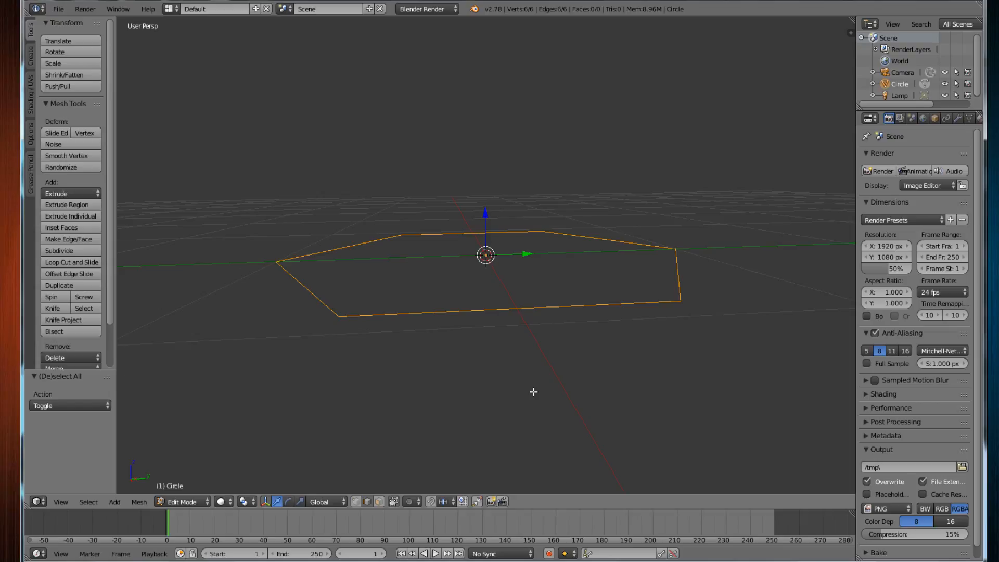
Extrude the hexagon outline freely by about X 0.085, Y -0.007, Z -0.461, inspect the walls and undo the extrusion.
key("e")
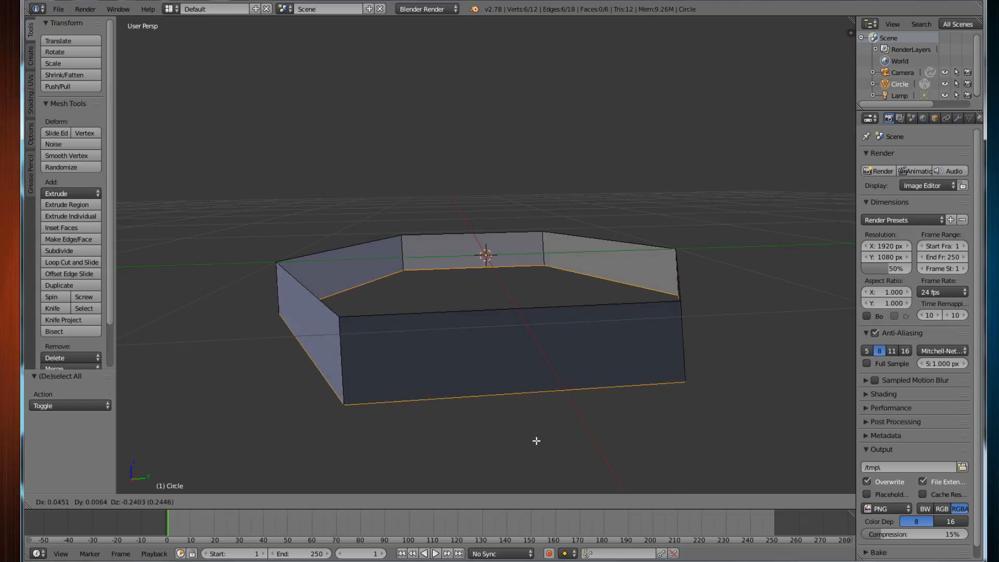
left_click(535, 485)
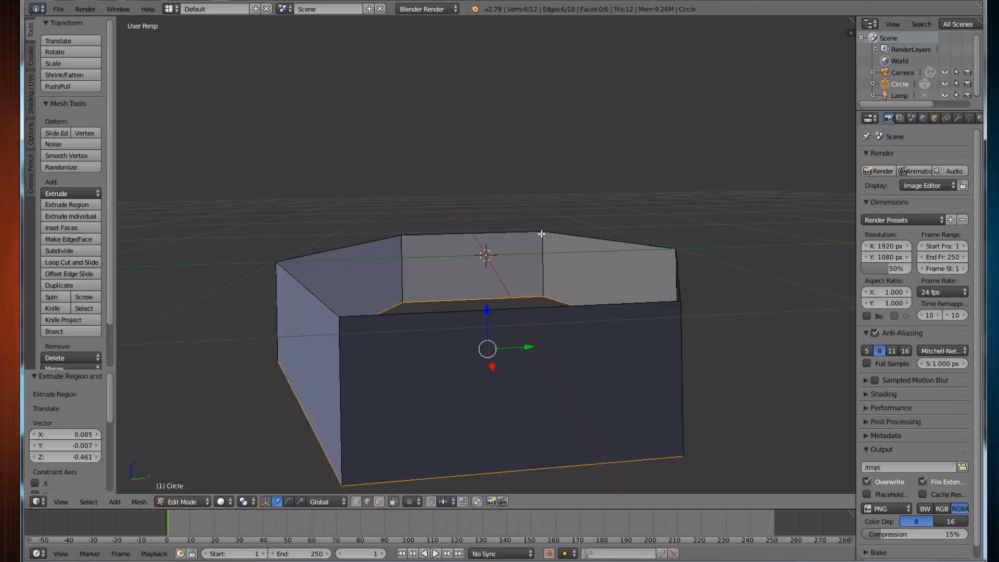
scroll(478, 356, "down", 3)
middle_click_drag(423, 351, 569, 330)
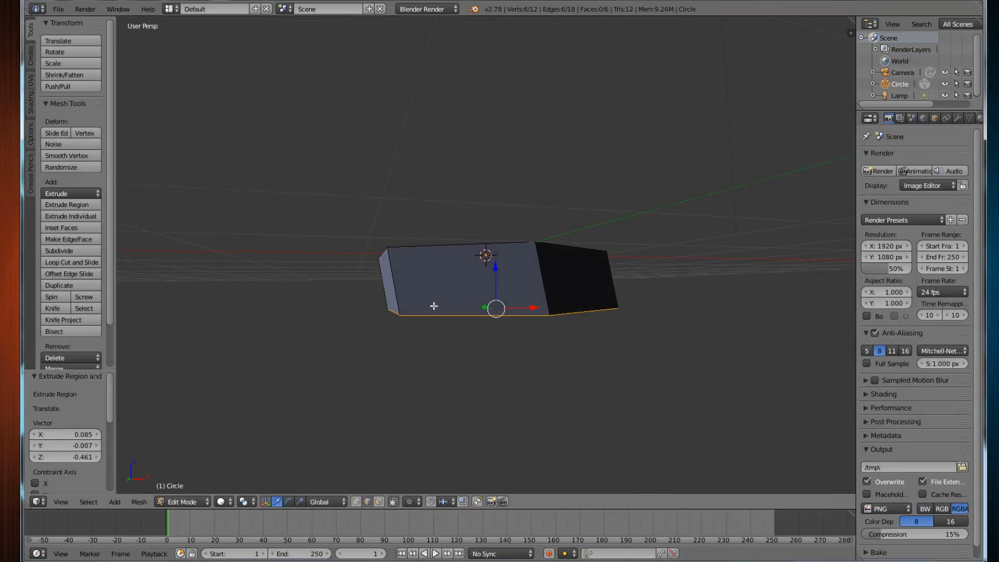
middle_click_drag(432, 306, 351, 328)
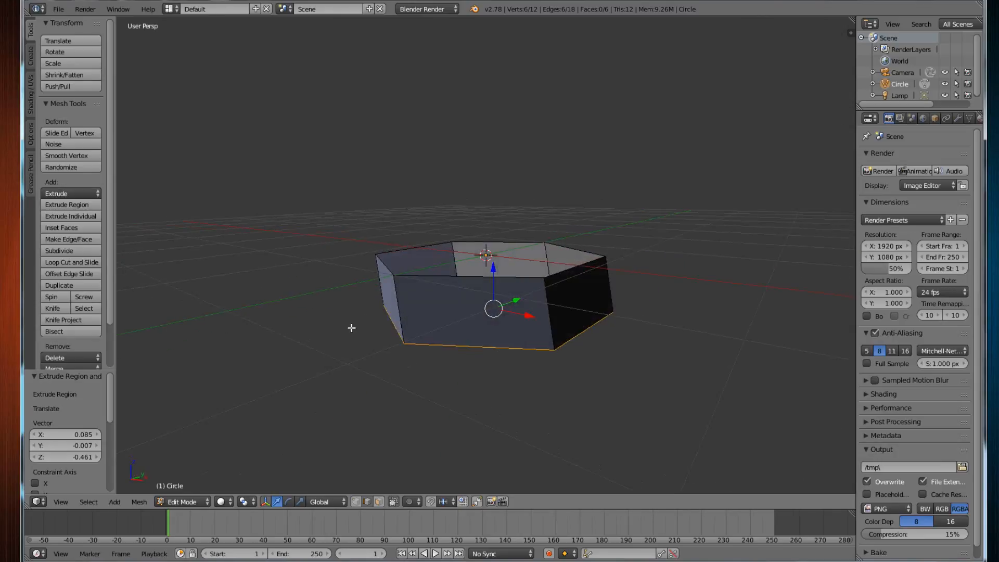
key("ctrl+z")
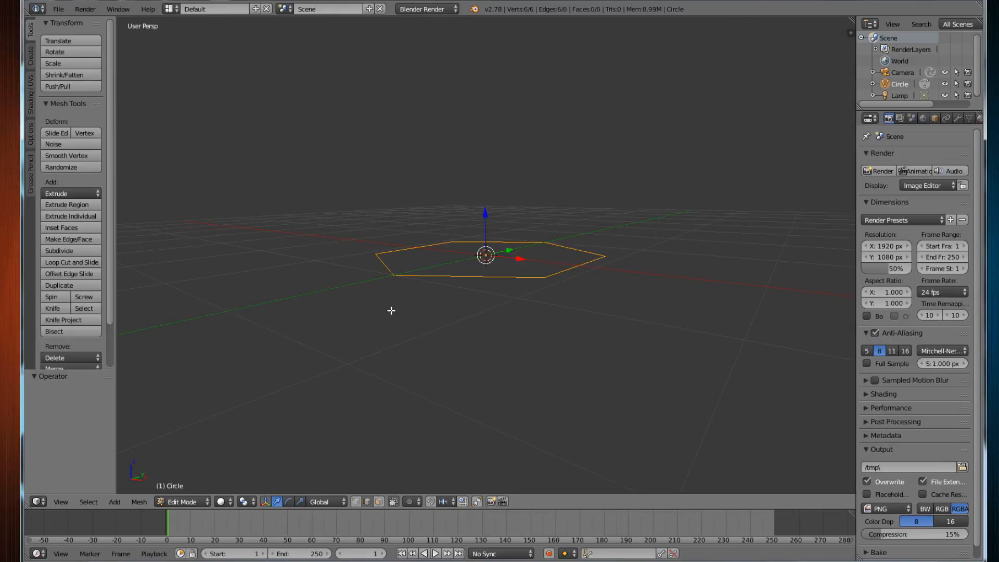
Extrude the outline freely again by about X 0.036, Y -0.067, Z -0.461, inspect it and undo the extrusion.
scroll(505, 296, "up", 5)
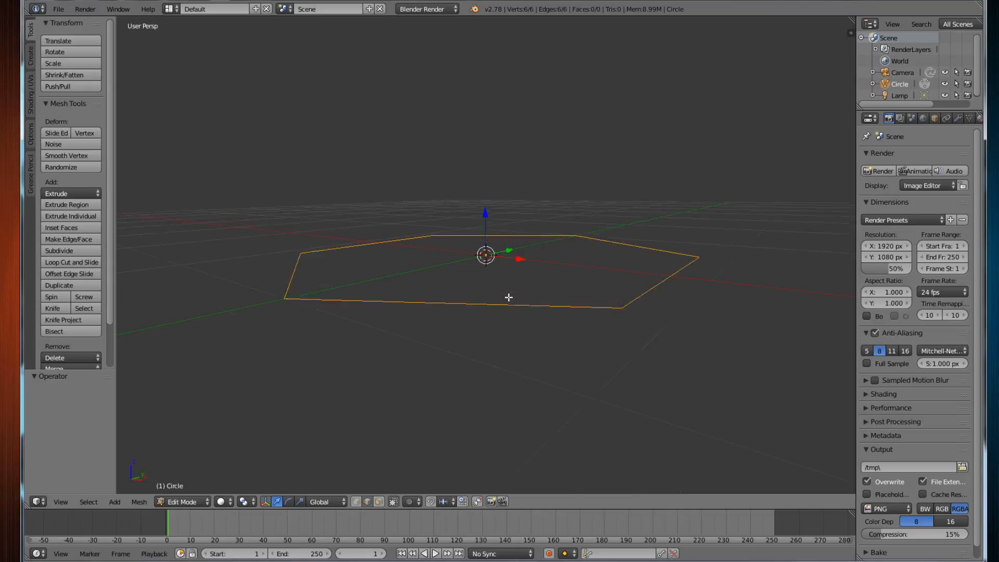
key("e")
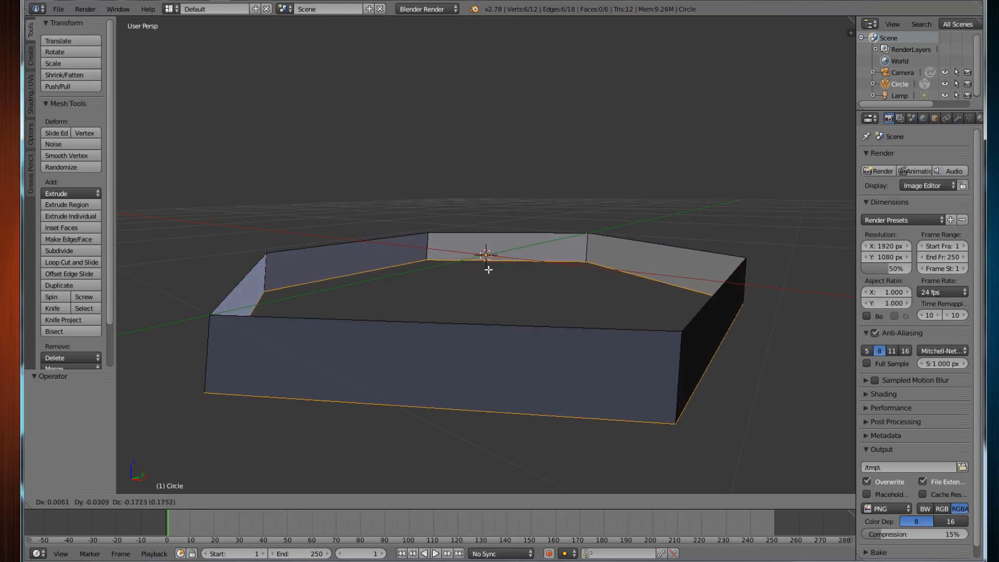
left_click(487, 338)
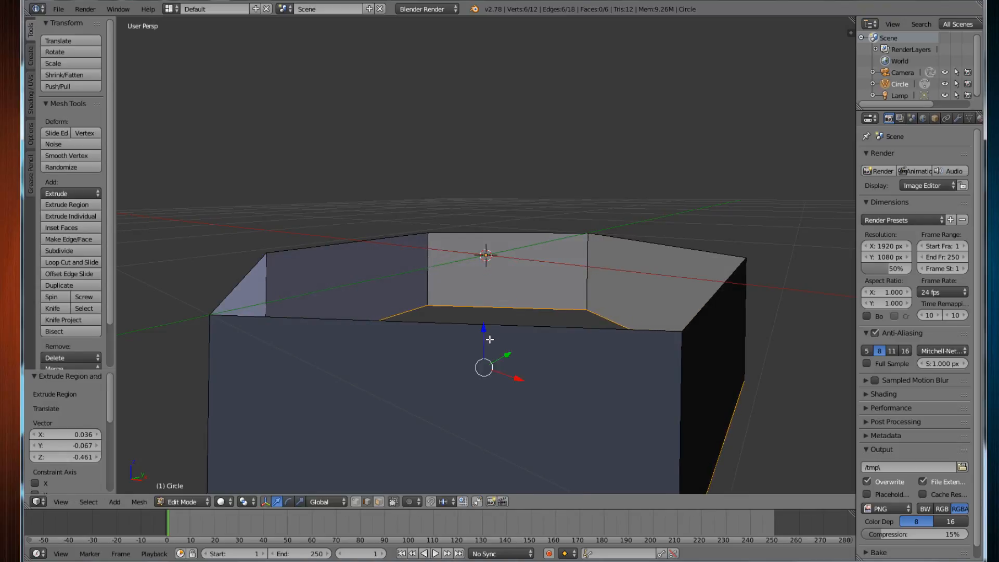
scroll(495, 331, "down", 4)
middle_click_drag(495, 332, 526, 344)
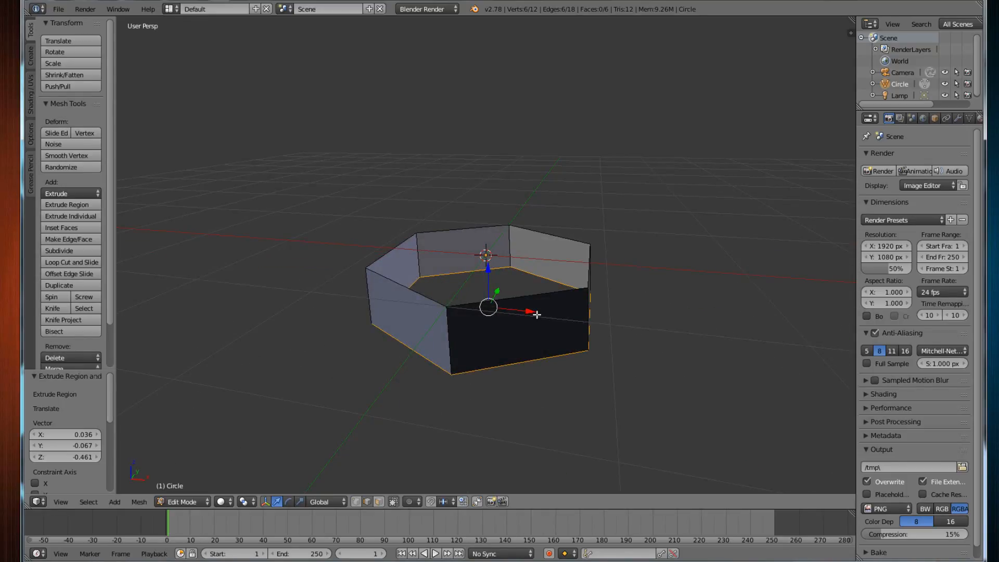
key("ctrl+z")
Try one more unconstrained extrusion of the selected hexagon outline and undo it.
scroll(531, 301, "up", 3)
middle_click_drag(531, 301, 499, 288)
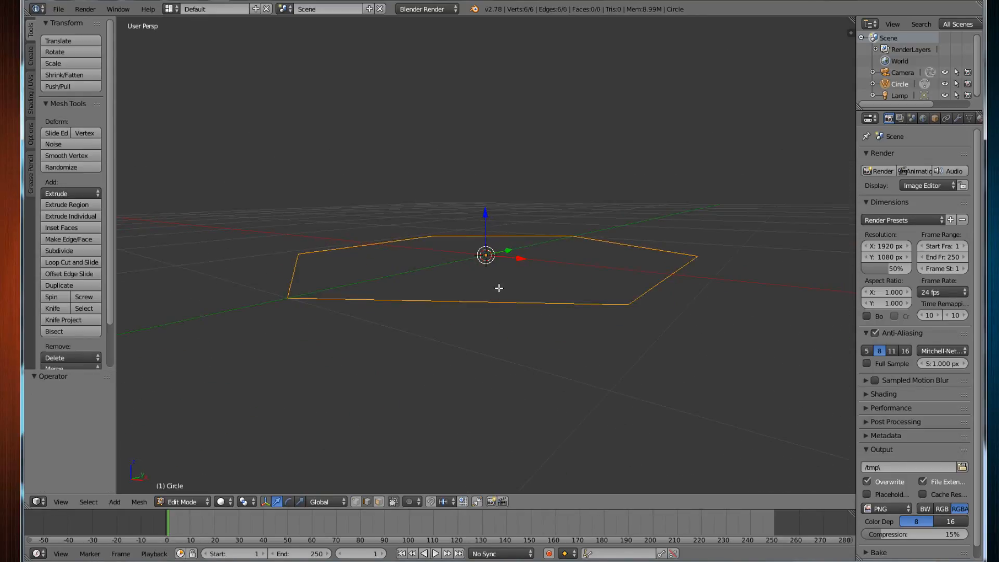
key("e")
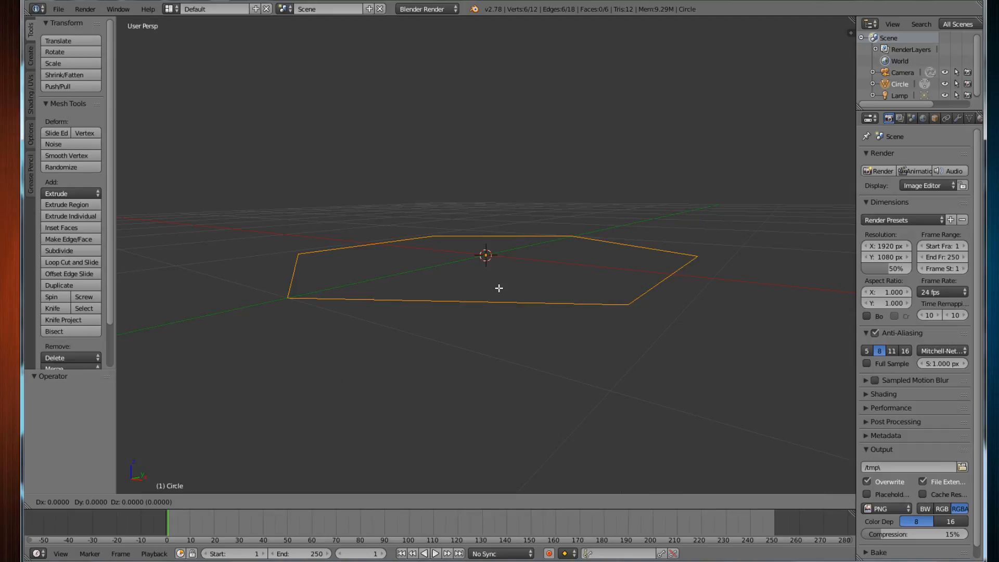
left_click(495, 331)
key("ctrl+z")
middle_click_drag(526, 314, 472, 348)
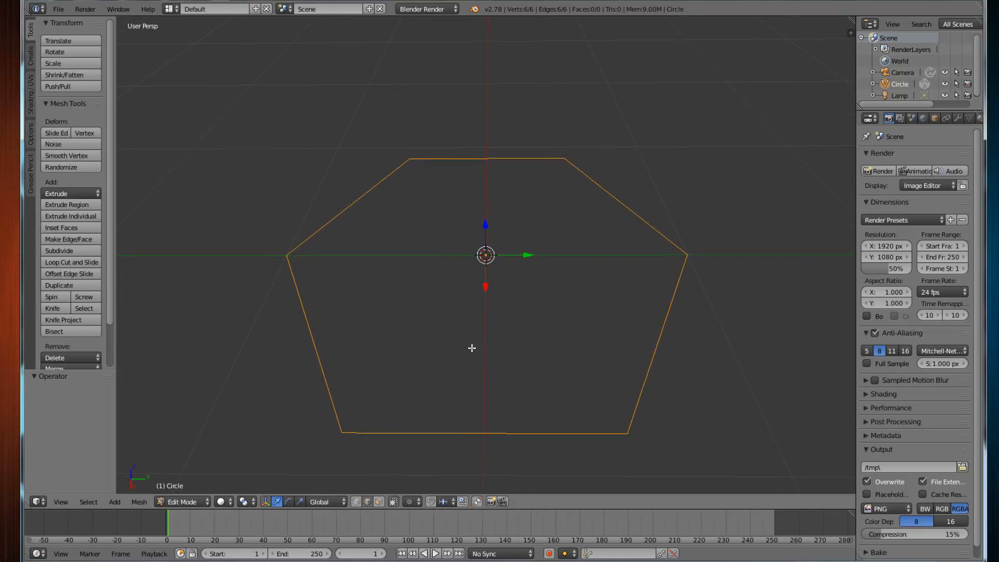
left_click(192, 501)
middle_click_drag(231, 268, 386, 216)
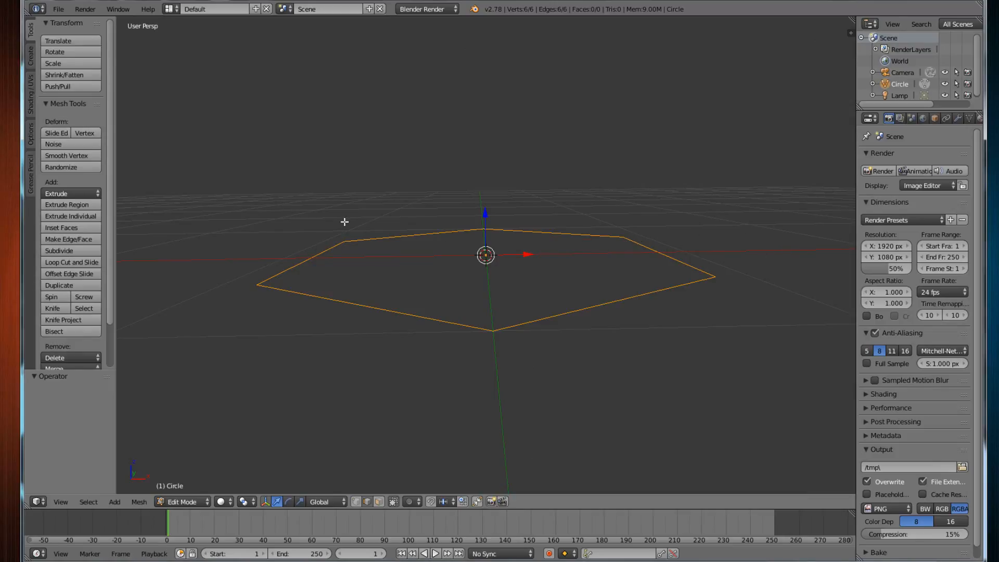
key("s")
middle_click_drag(504, 232, 489, 374)
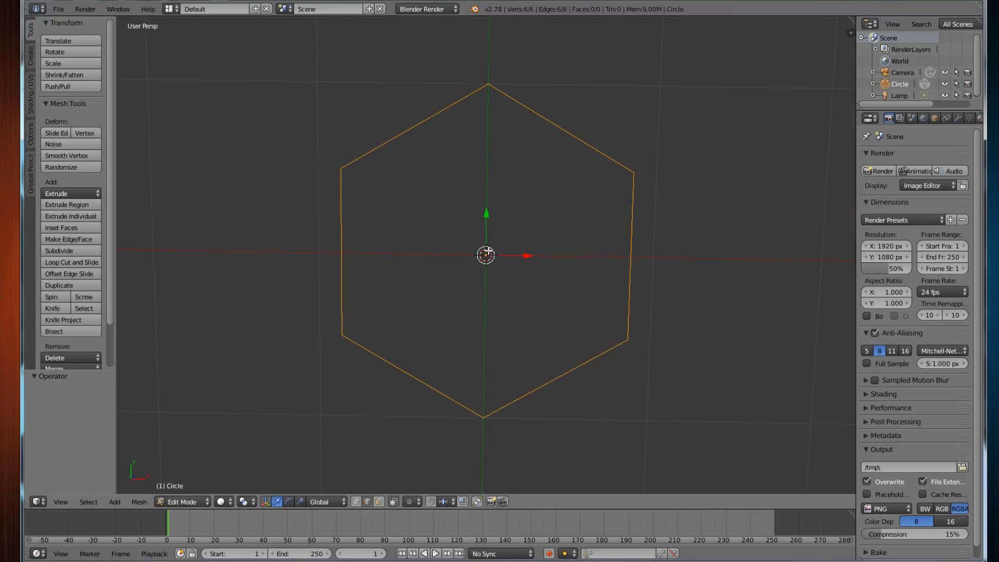
Extrude the hexagon outline downward along the global Z axis only, by about 0.778 units.
middle_click_drag(586, 274, 508, 243)
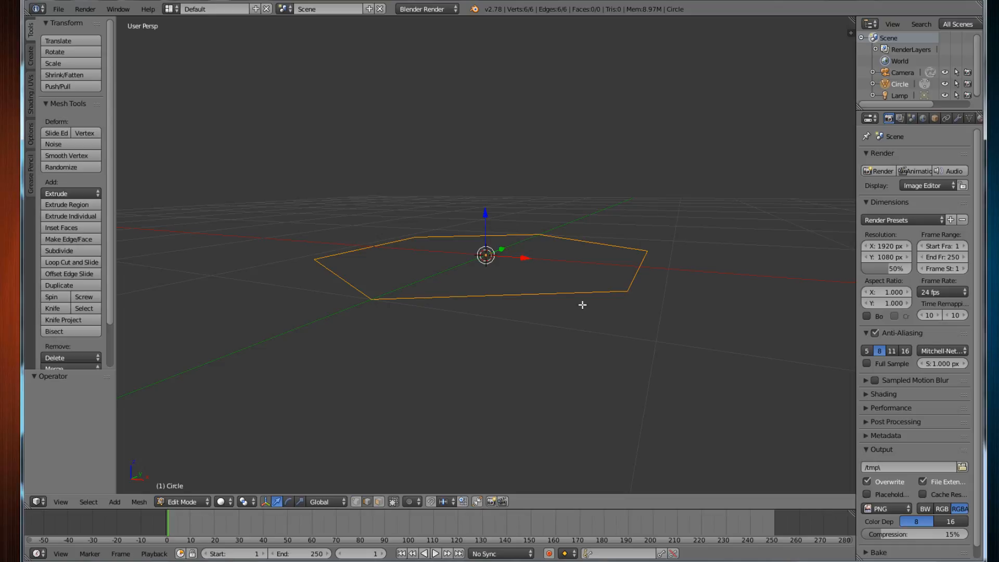
key("e")
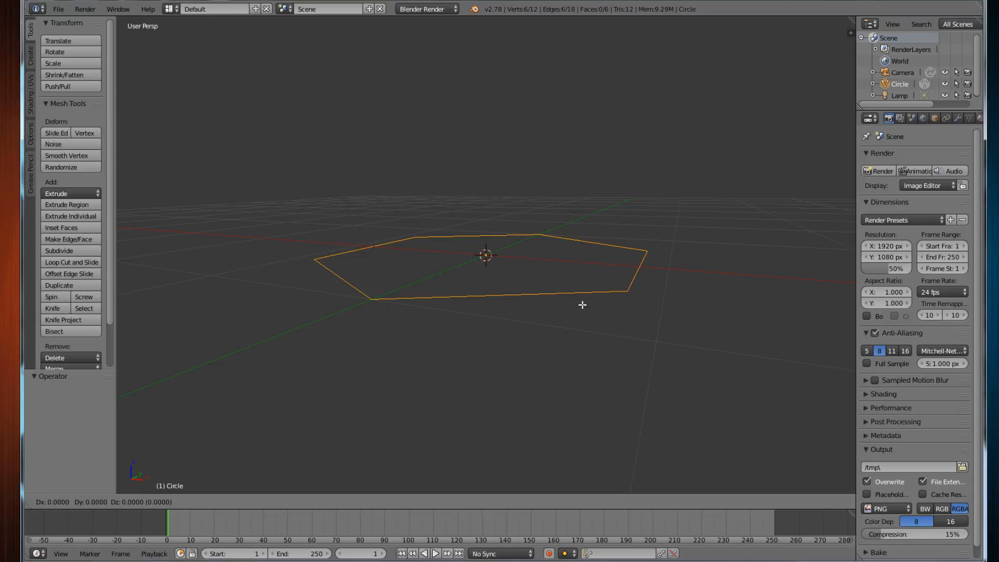
key("z")
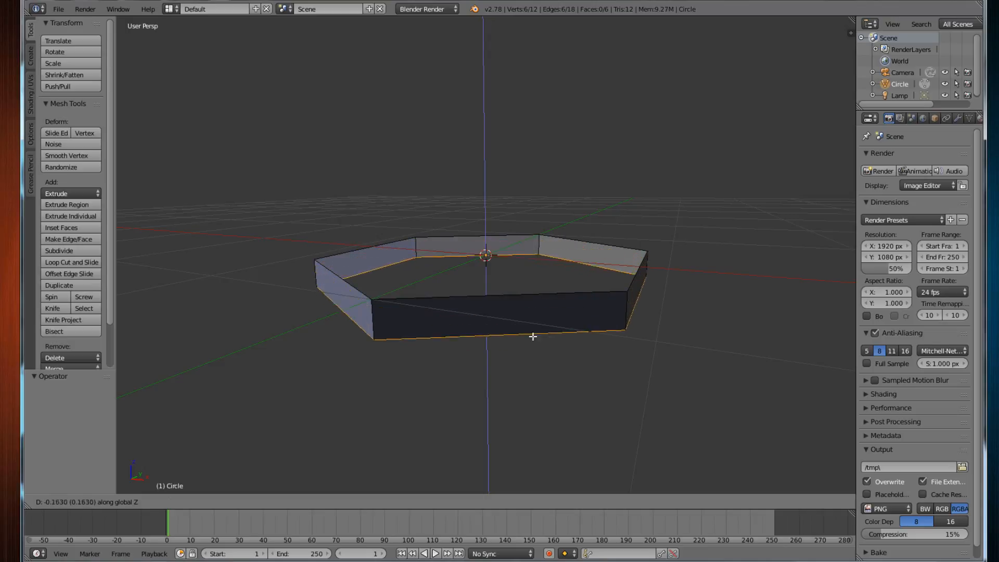
left_click(524, 427)
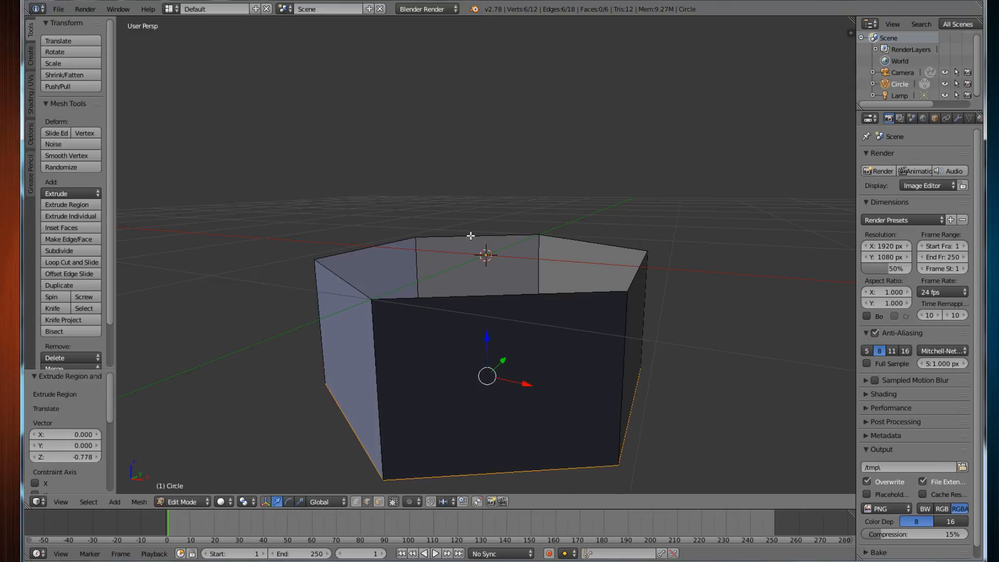
Examine the walls and open interior of the extruded hexagonal prism from above and from the side.
scroll(540, 274, "down", 3)
middle_click_drag(527, 267, 497, 306)
middle_click_drag(480, 271, 509, 299)
scroll(538, 238, "up", 4)
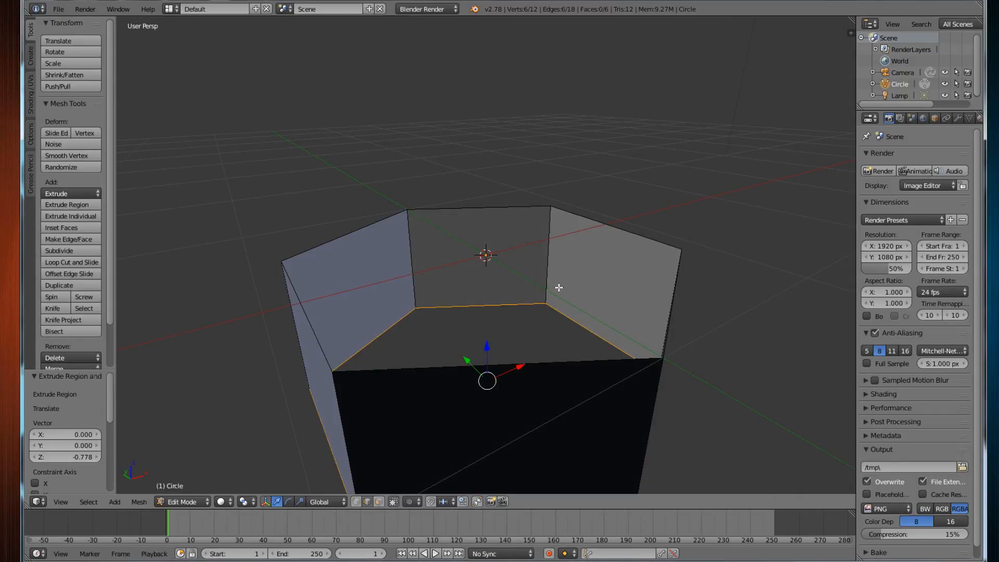
scroll(578, 301, "down", 2)
middle_click_drag(577, 302, 524, 295)
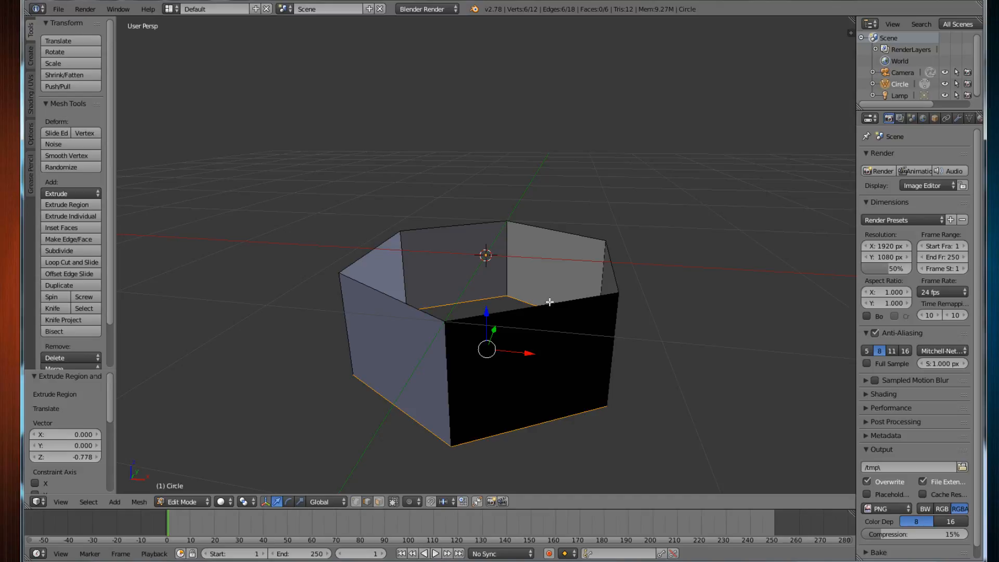
middle_click_drag(579, 285, 604, 277)
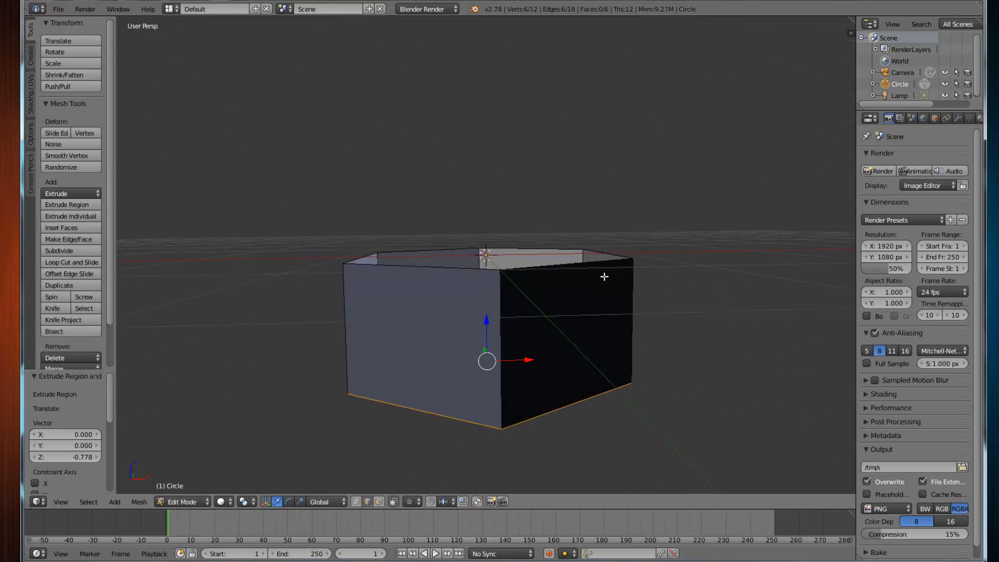
Switch to vertex selection and box-select the six vertices of the prism's bottom hexagon from below.
left_click(354, 500)
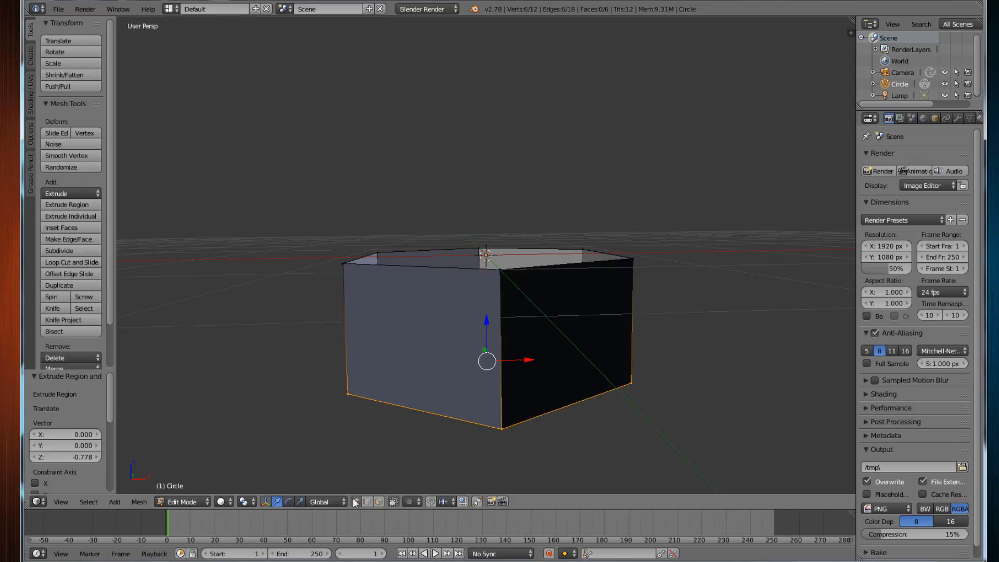
middle_click_drag(507, 420, 601, 368)
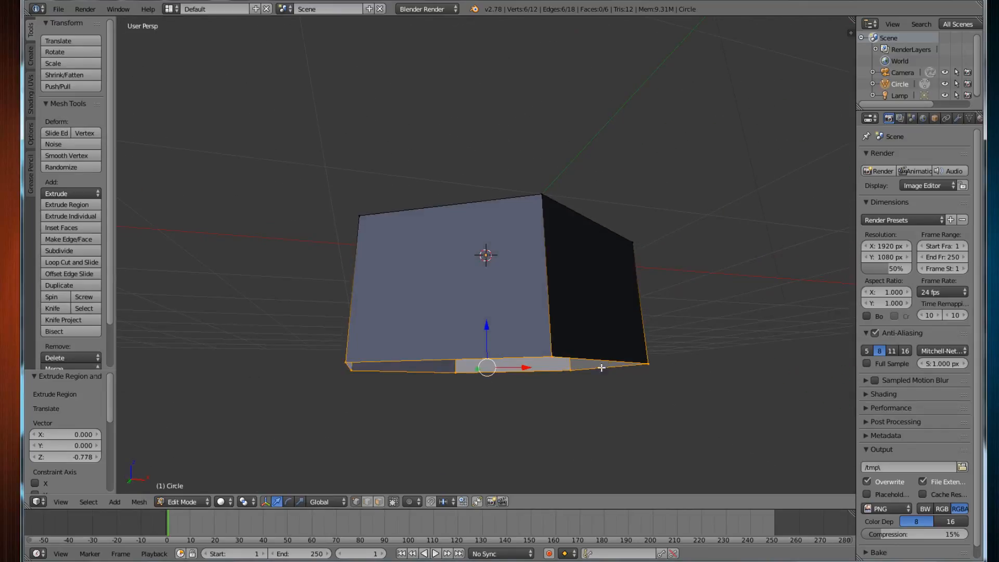
right_click(550, 354)
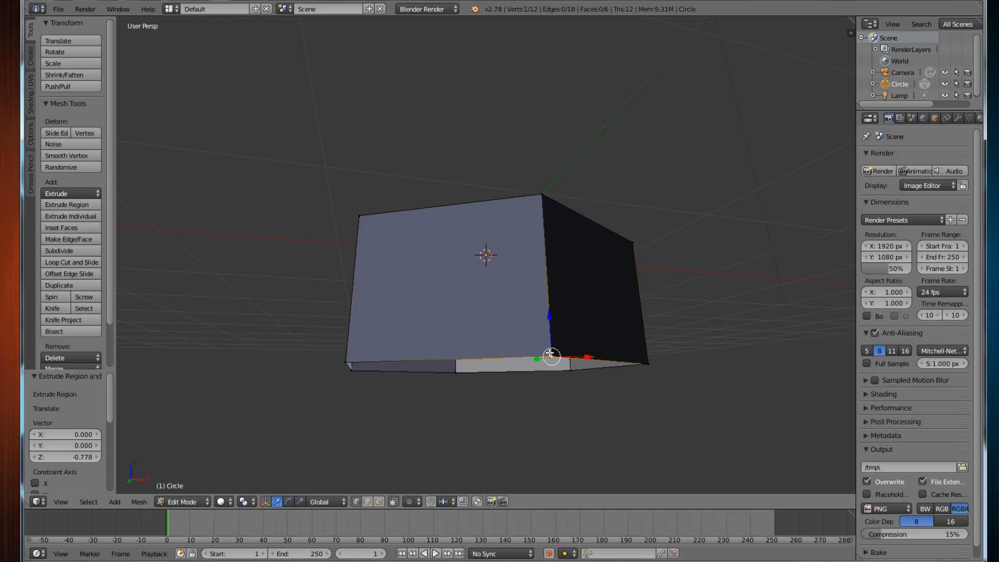
key("b")
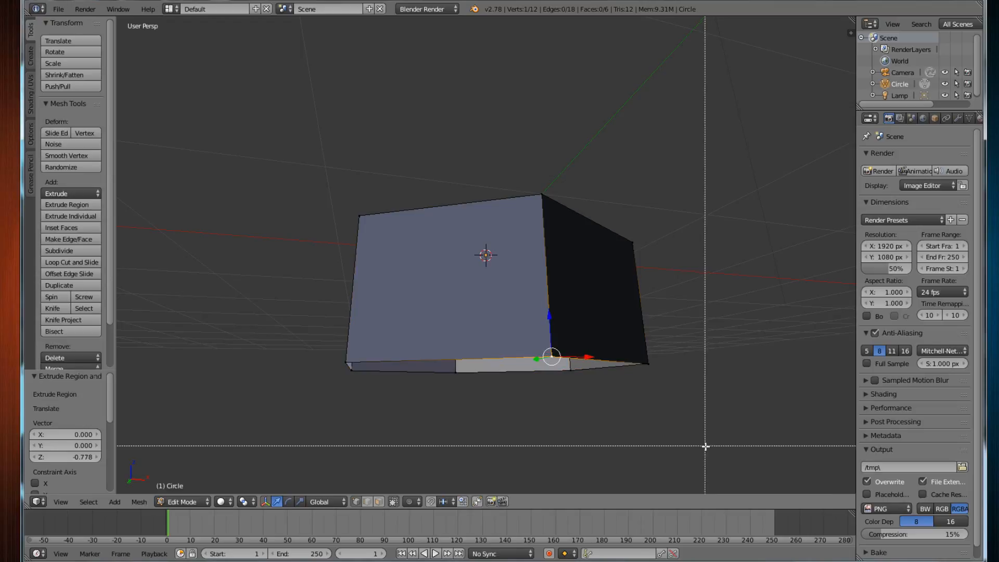
left_click_drag(714, 458, 313, 331)
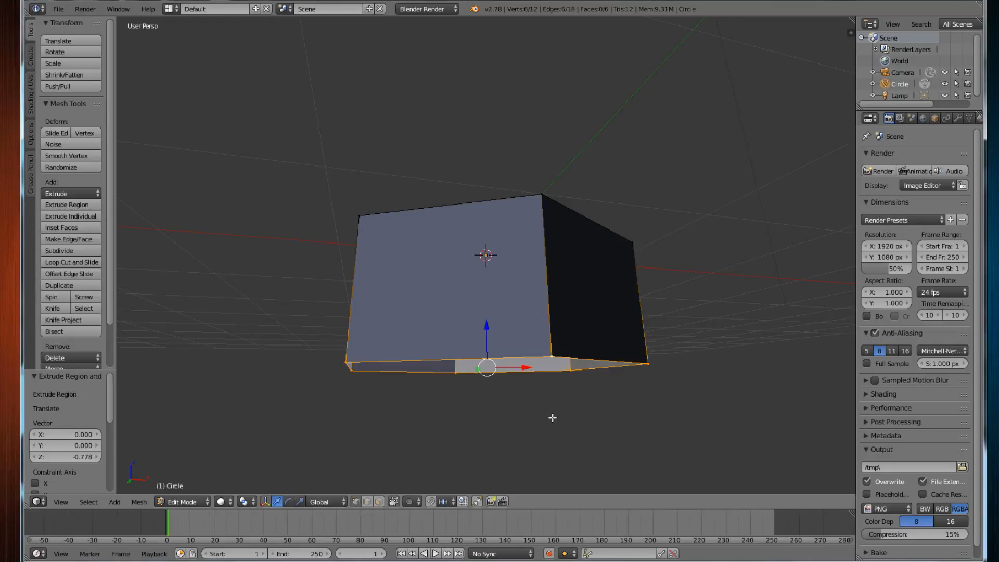
mouse_move(552, 418)
middle_mouse_down()
mouse_move(562, 444)
mouse_move(556, 422)
middle_mouse_up()
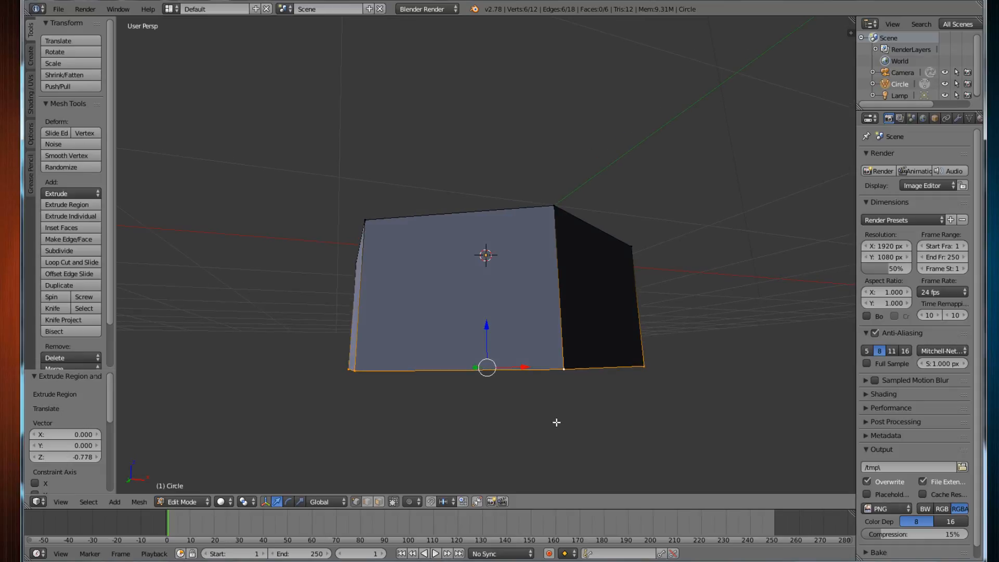
Reselect a single bottom corner, then box-select the bottom edge from a low side view with selection limited to visible vertices.
right_click(561, 378)
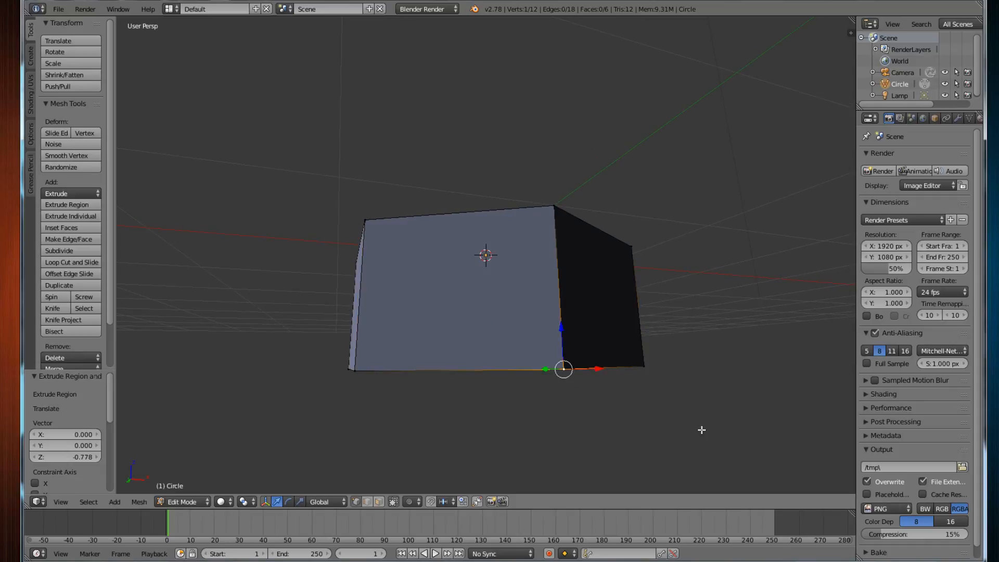
key("b")
left_click_drag(718, 430, 278, 335)
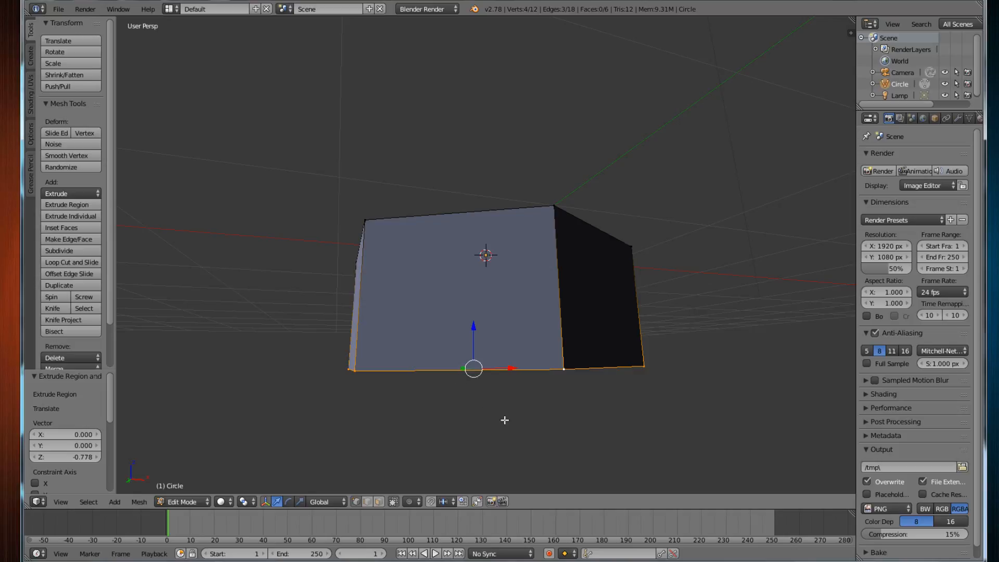
middle_click_drag(530, 434, 556, 404)
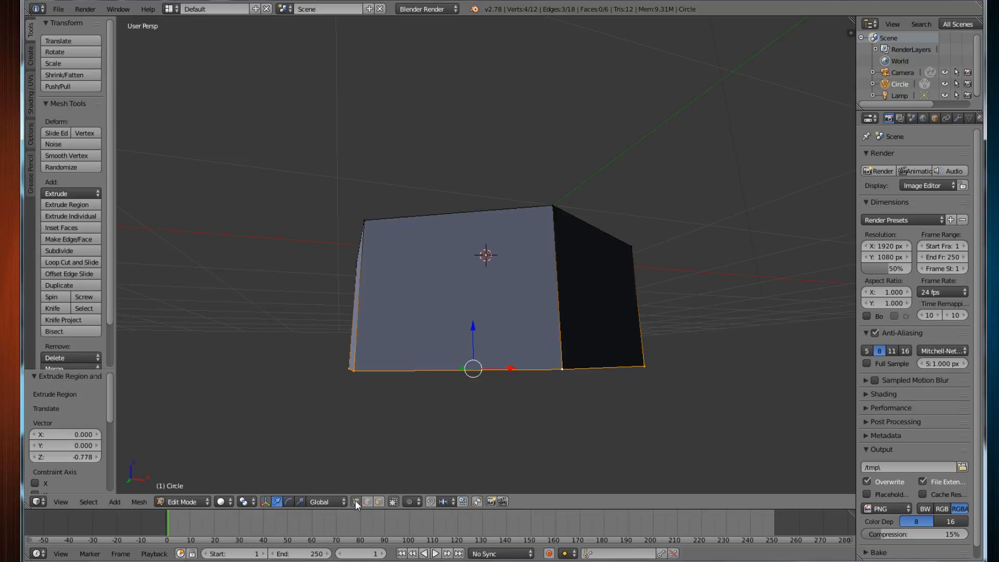
Turn off limiting selection to visible geometry and box-select all six bottom vertices, including the hidden ones behind the walls.
left_click(392, 502)
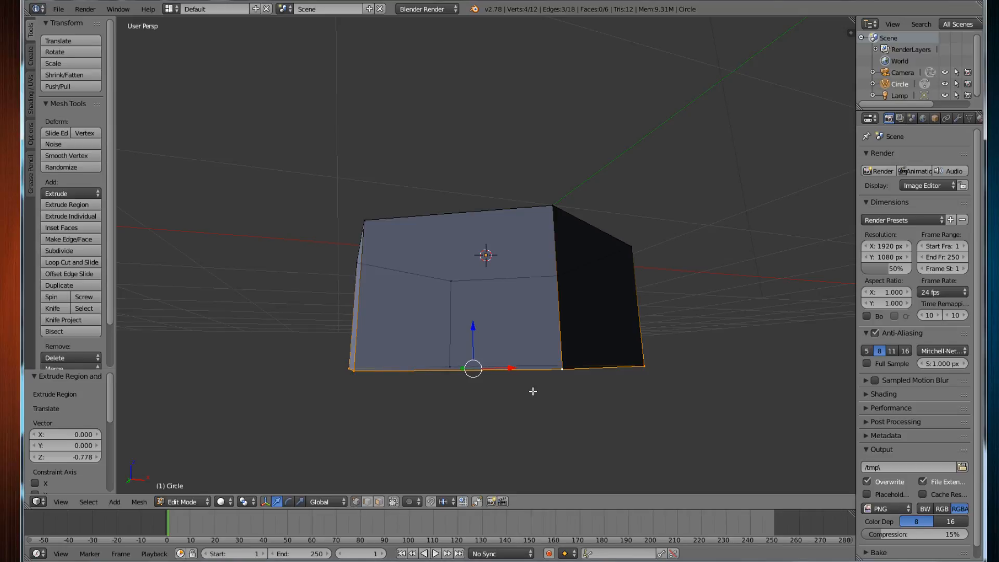
mouse_move(532, 392)
middle_mouse_down()
mouse_move(521, 396)
mouse_move(535, 397)
middle_mouse_up()
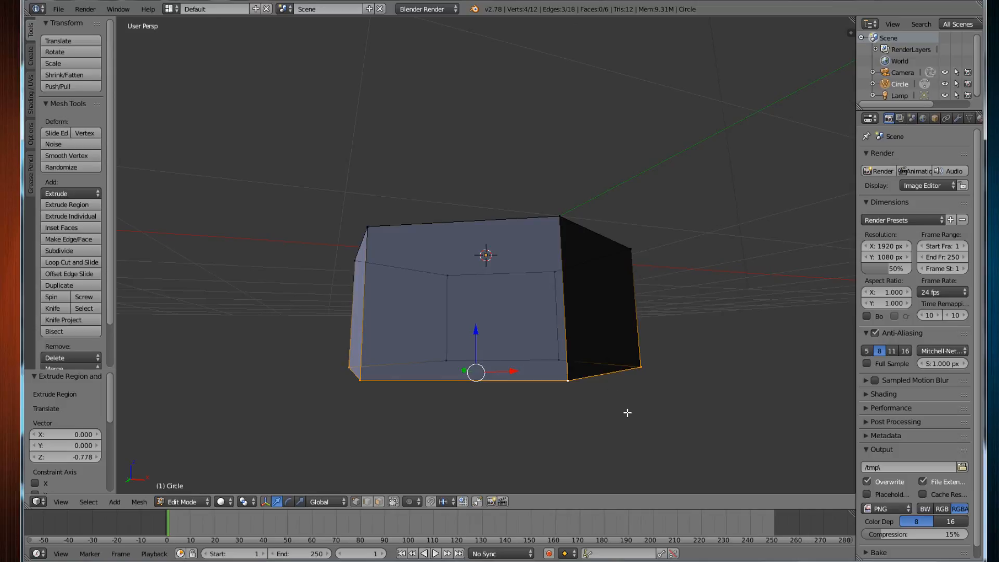
key("b")
left_click_drag(662, 424, 307, 337)
mouse_move(363, 346)
middle_mouse_down()
mouse_move(395, 354)
mouse_move(423, 341)
mouse_move(369, 347)
middle_mouse_up()
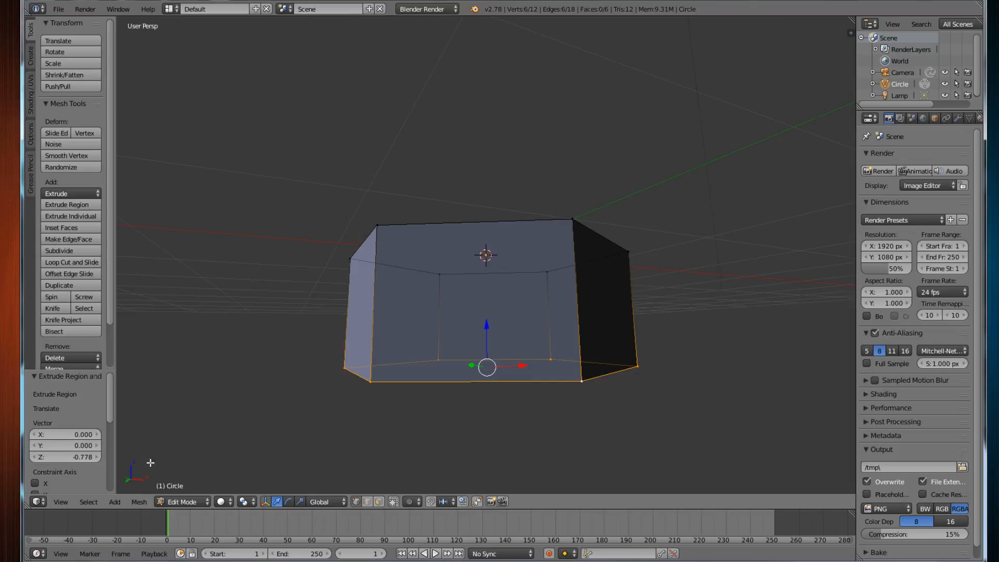
Merge the six selected bottom vertices at their center to form a downward point.
left_click(139, 502)
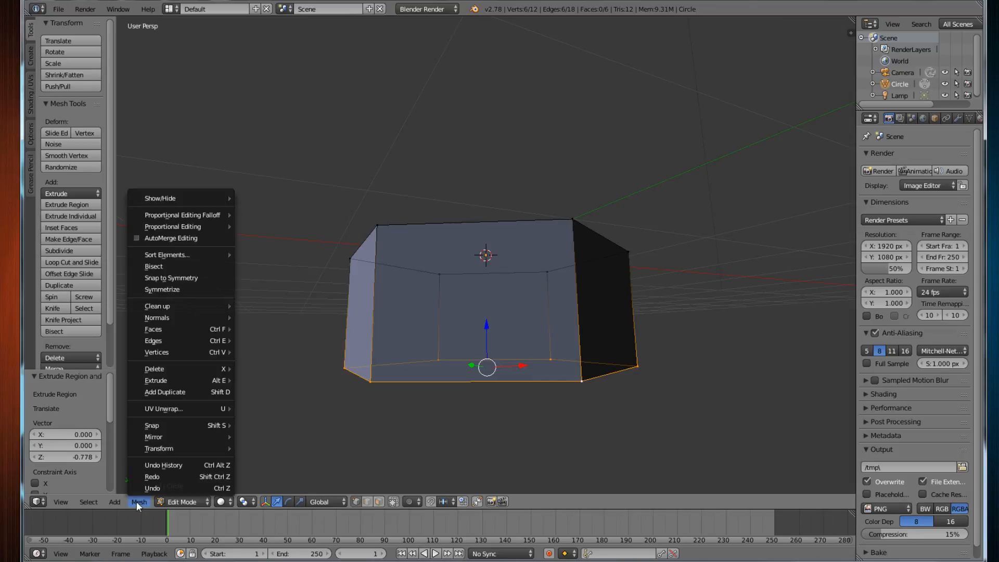
mouse_move(192, 352)
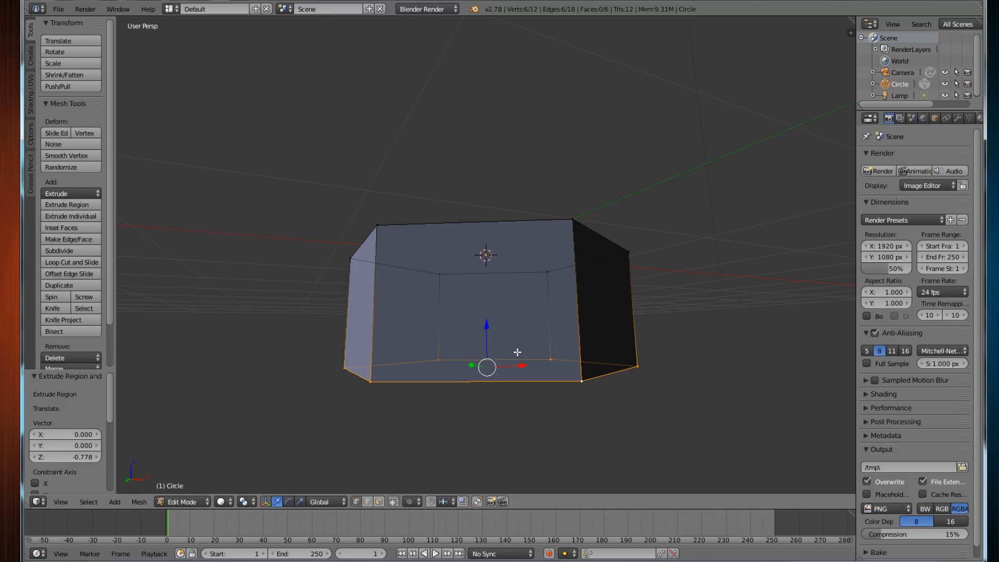
key("alt+m")
key("w")
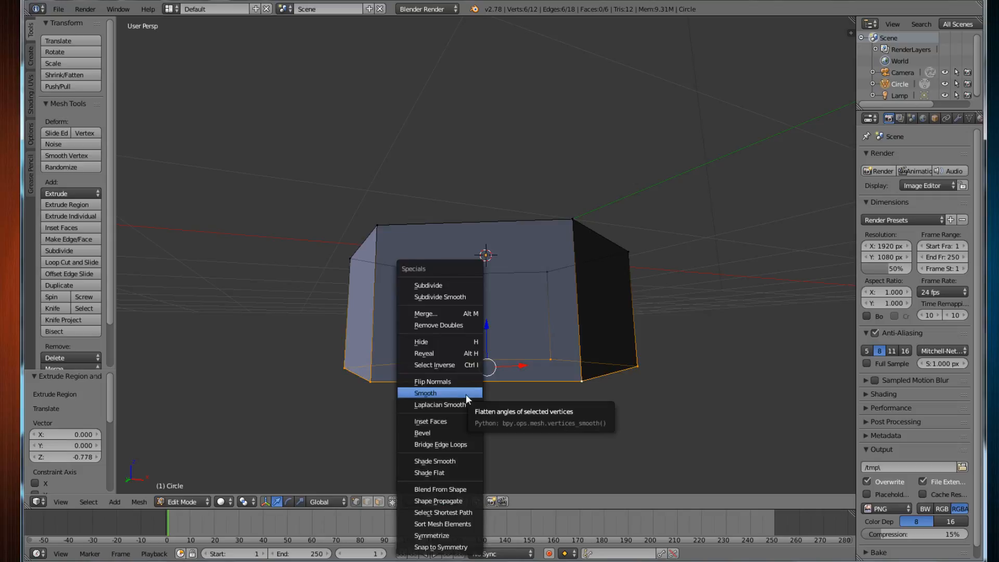
left_click(454, 314)
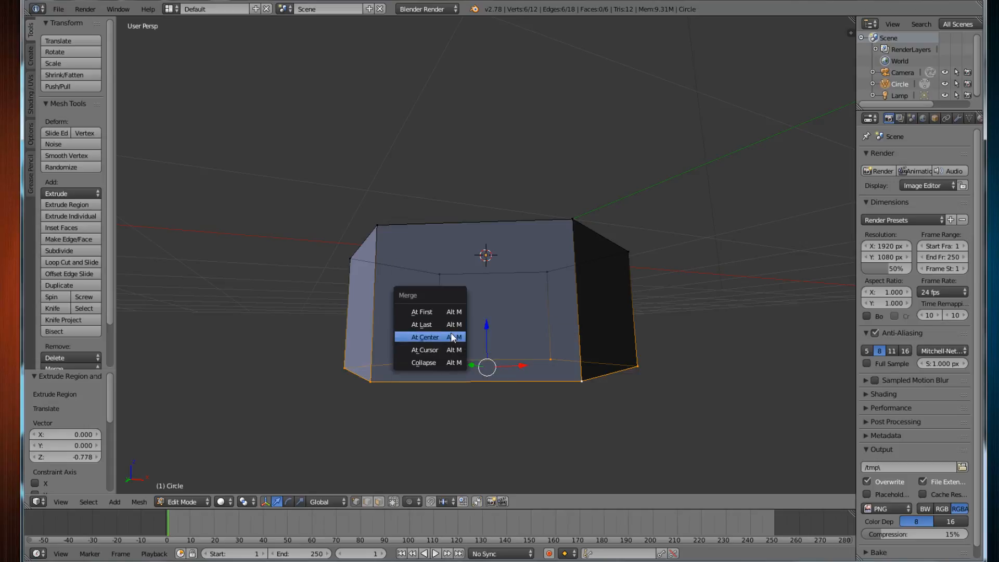
left_click(451, 334)
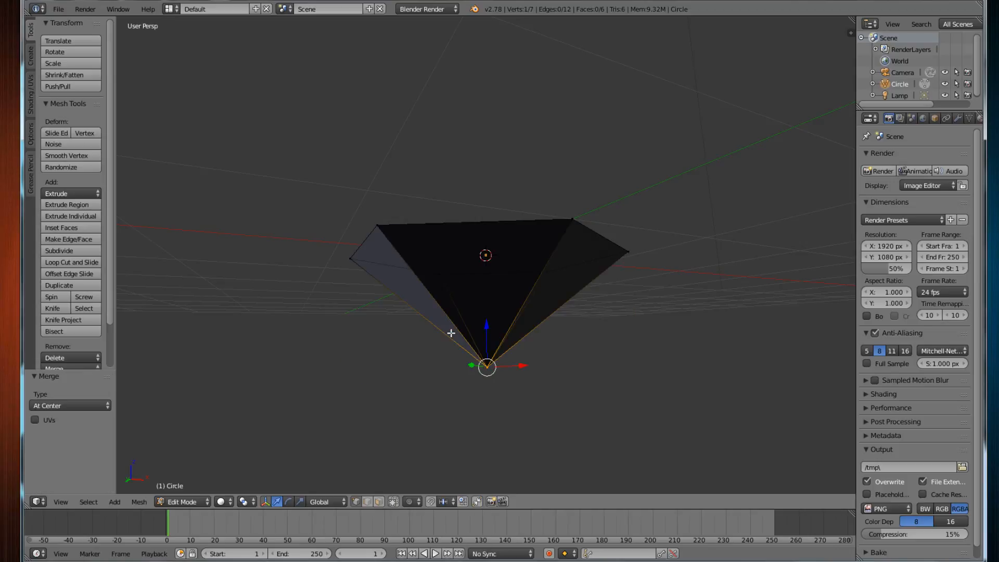
Box-select the six vertices of the upper hexagon rim and extrude them upward along the global Z axis by about 0.398 units.
middle_click_drag(544, 376, 549, 313)
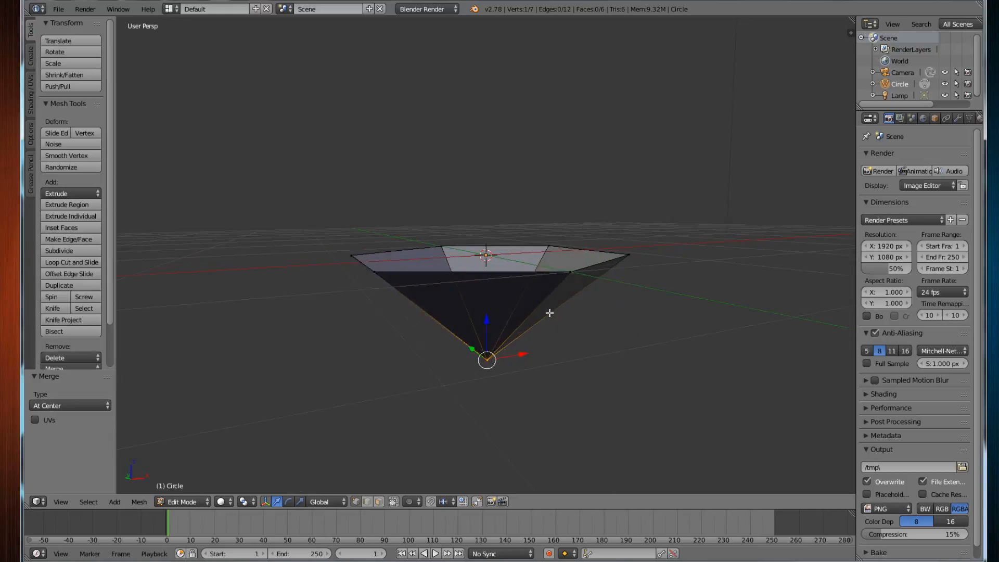
right_click(569, 277)
key("b")
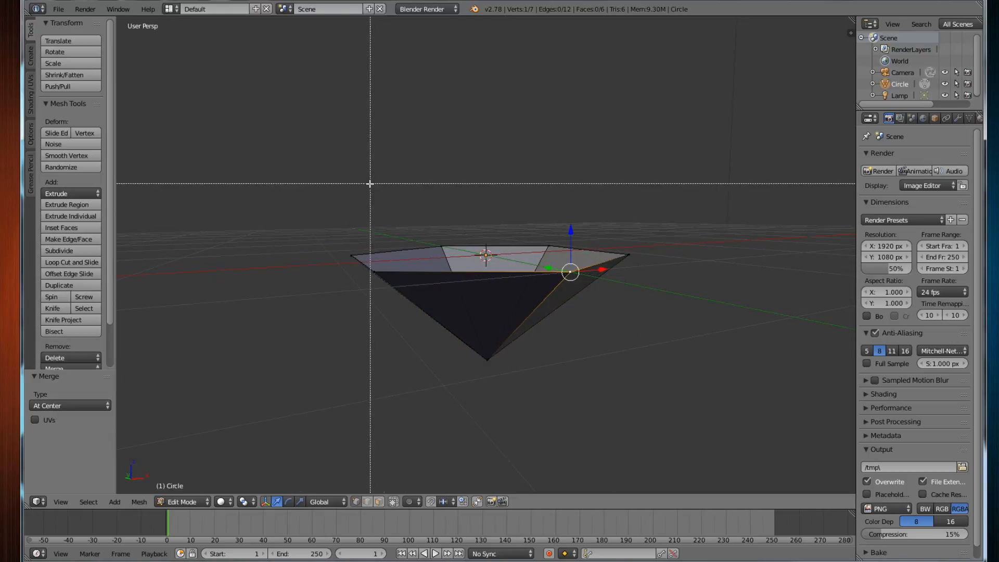
left_click_drag(312, 184, 664, 284)
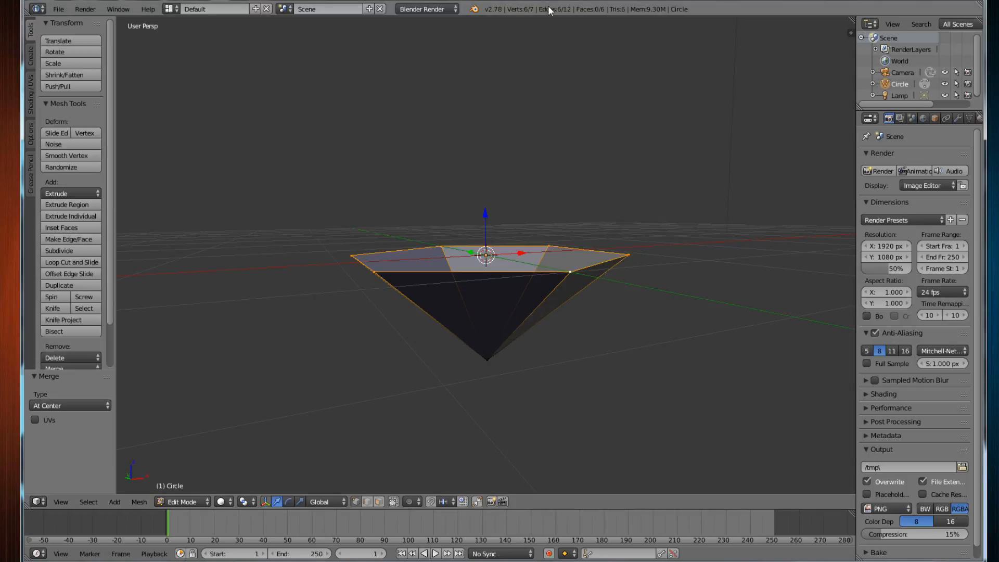
key("e")
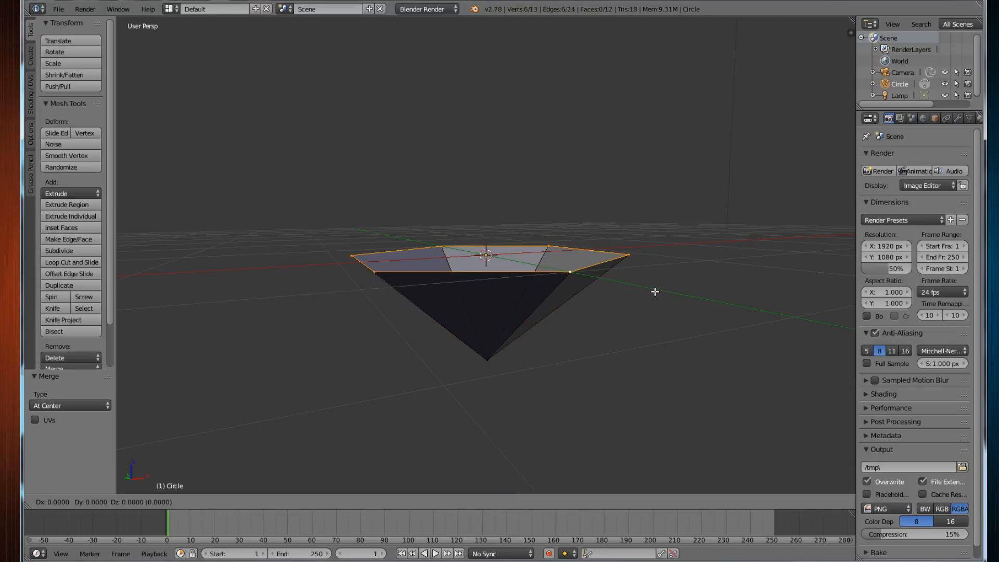
key("z")
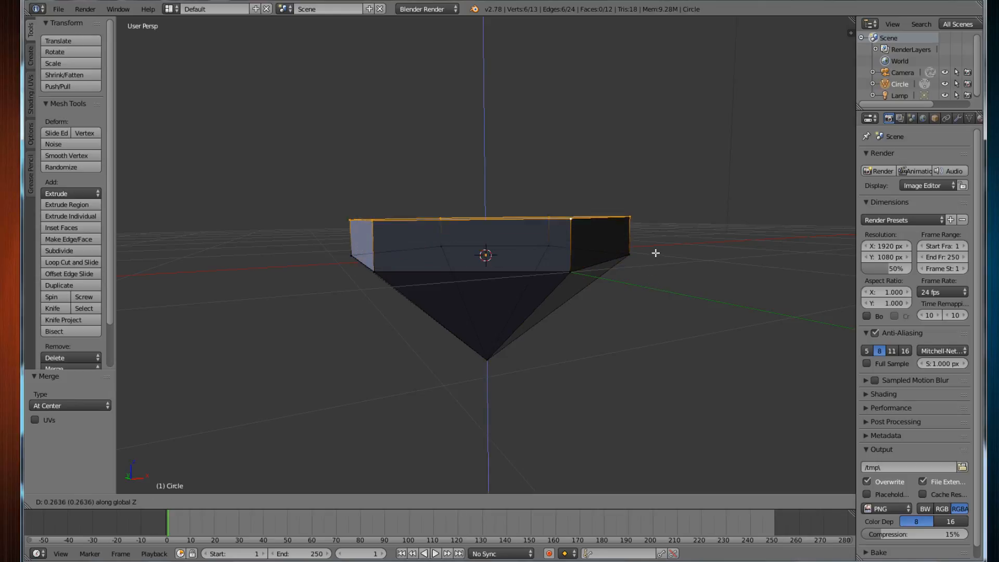
left_click(655, 236)
Scale the newly raised hexagon rim uniformly inward to about 0.710.
middle_click_drag(518, 279, 609, 294)
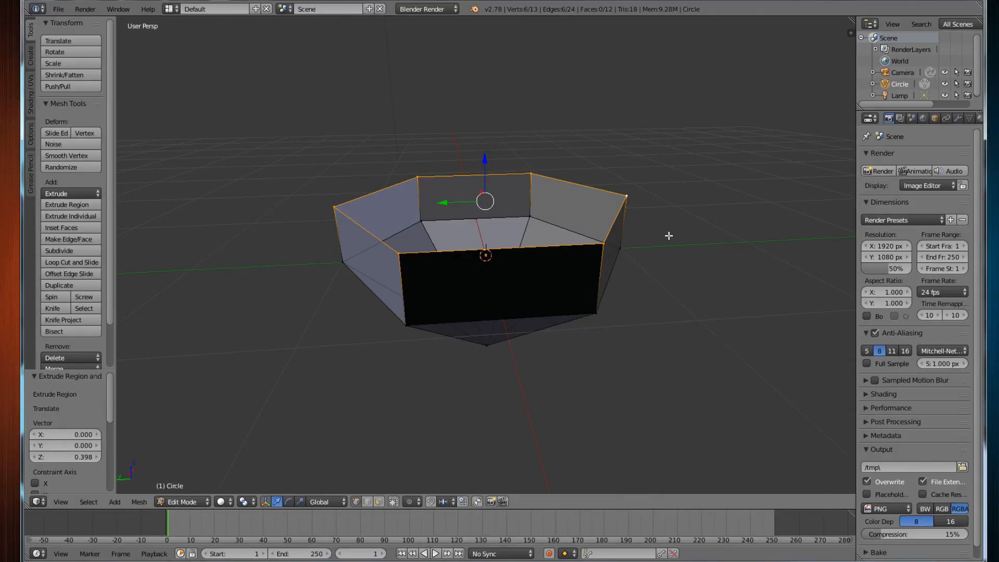
key("s")
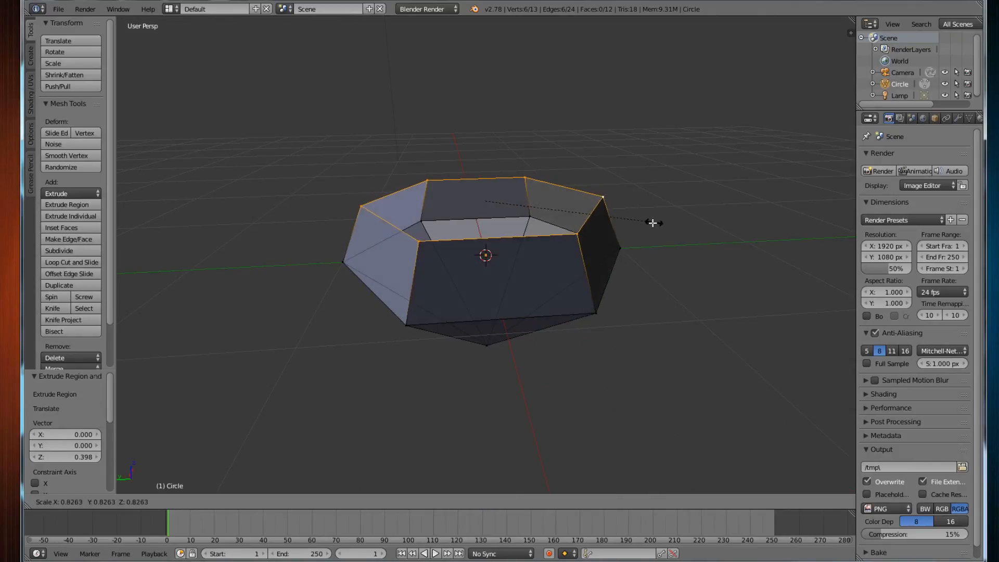
left_click(629, 227)
Fill the open top hexagon with a single face, inspect it and undo the fill.
middle_click_drag(575, 304, 617, 354)
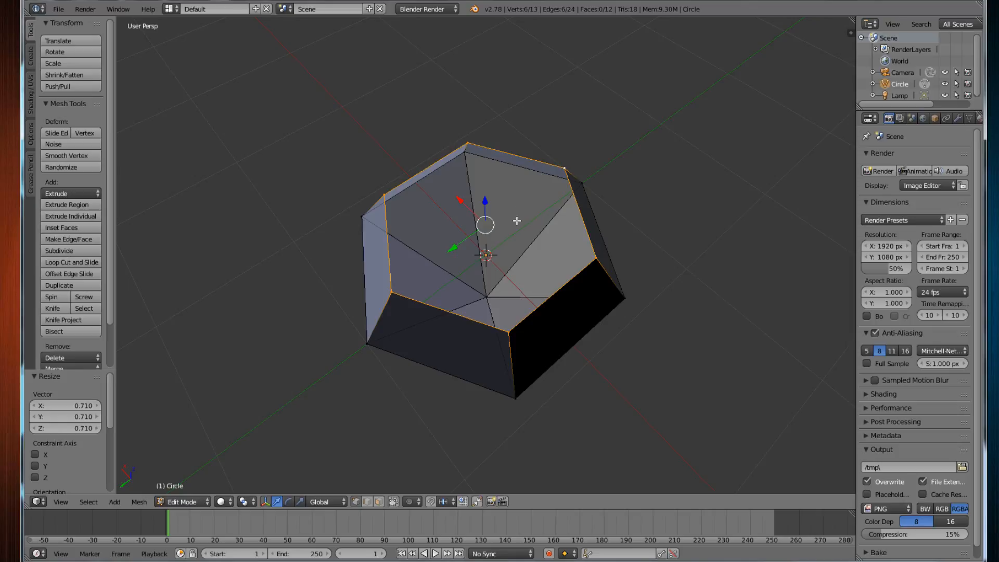
key("f")
middle_click_drag(481, 324, 530, 332)
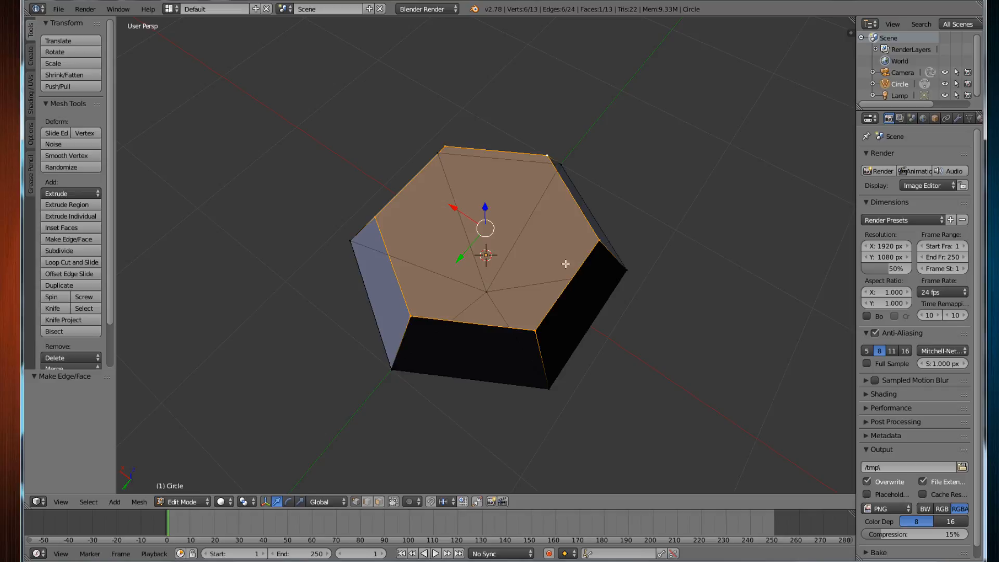
key("ctrl+z")
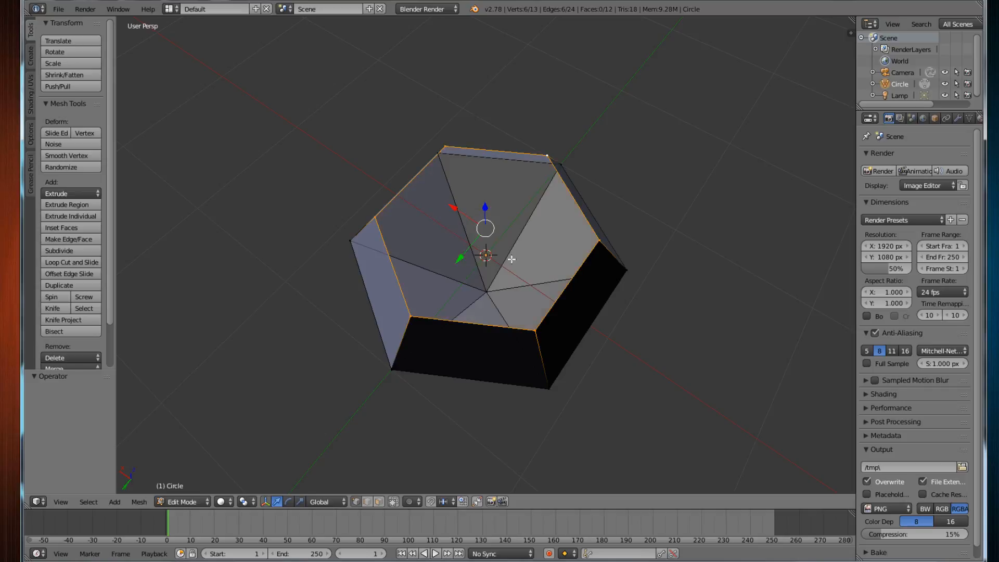
Examine the gem shape with its open top from the side and from above.
scroll(614, 341, "down", 2)
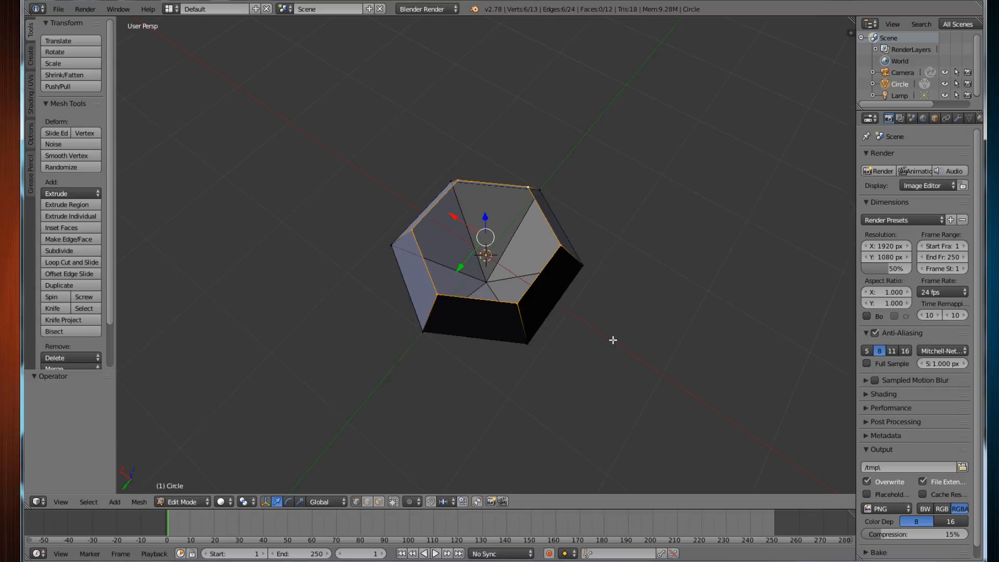
middle_click_drag(663, 266, 698, 263)
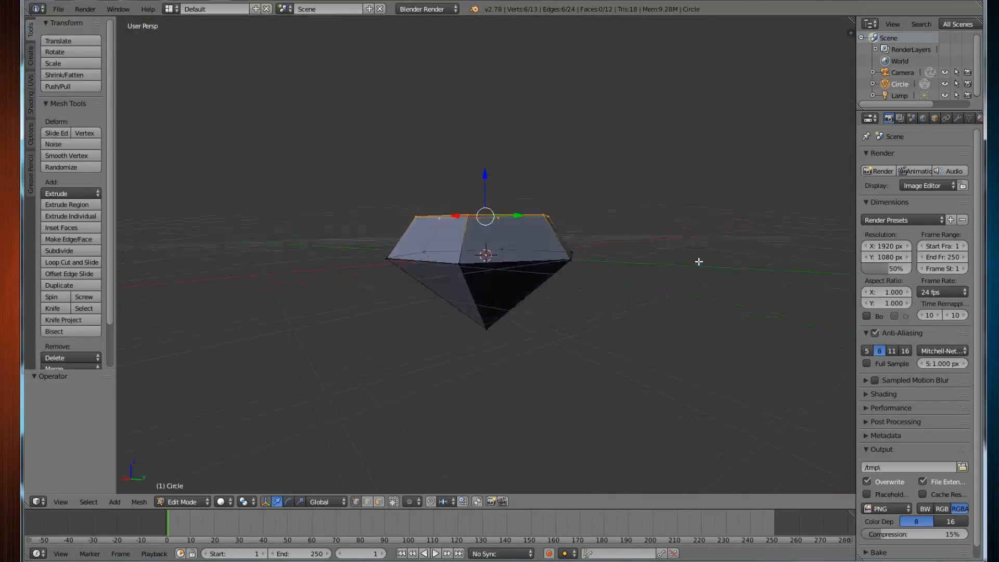
mouse_move(601, 269)
middle_mouse_down()
mouse_move(609, 283)
mouse_move(617, 277)
middle_mouse_up()
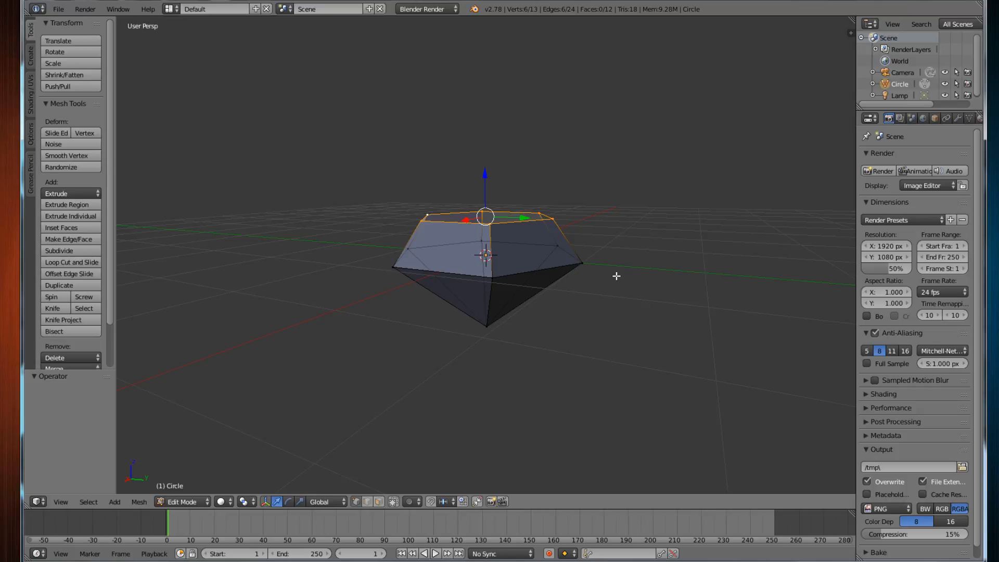
mouse_move(545, 253)
middle_mouse_down()
mouse_move(535, 254)
mouse_move(542, 269)
middle_mouse_up()
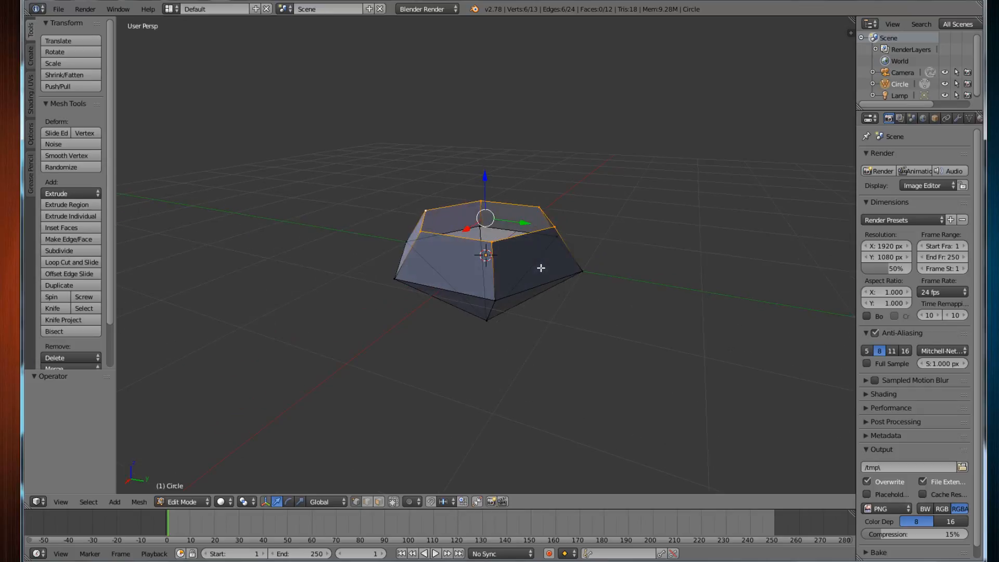
scroll(479, 237, "up", 4)
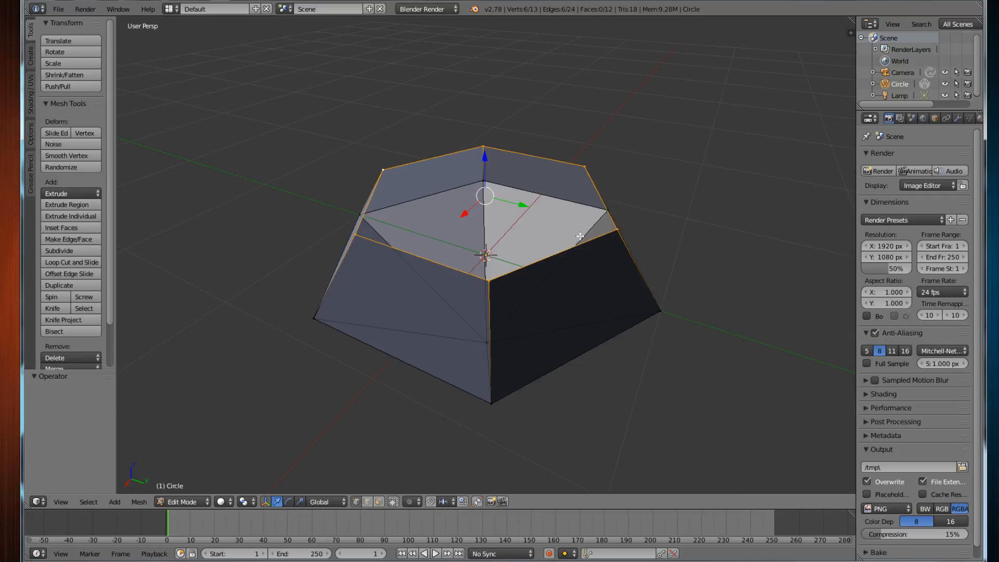
Switch to edge selection, select three adjacent edges of the open top rim and fill them with a face covering half the hexagon.
middle_click_drag(580, 236, 525, 275)
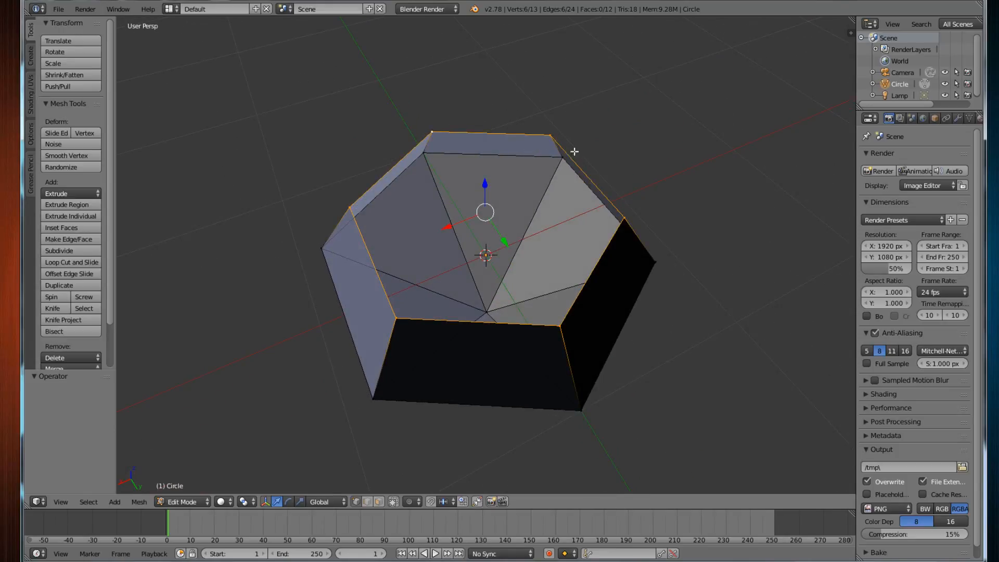
middle_click_drag(574, 151, 607, 233)
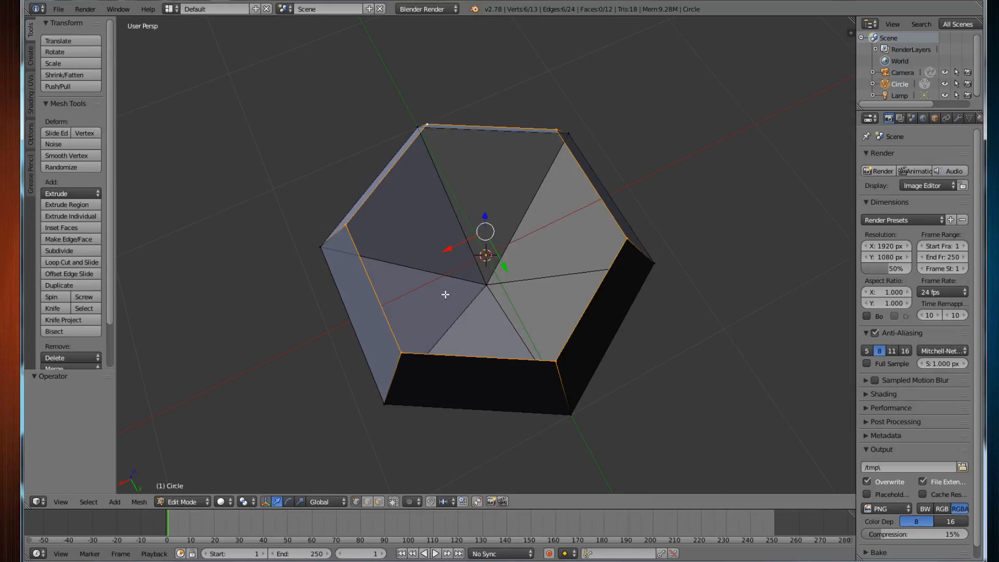
left_click(365, 501)
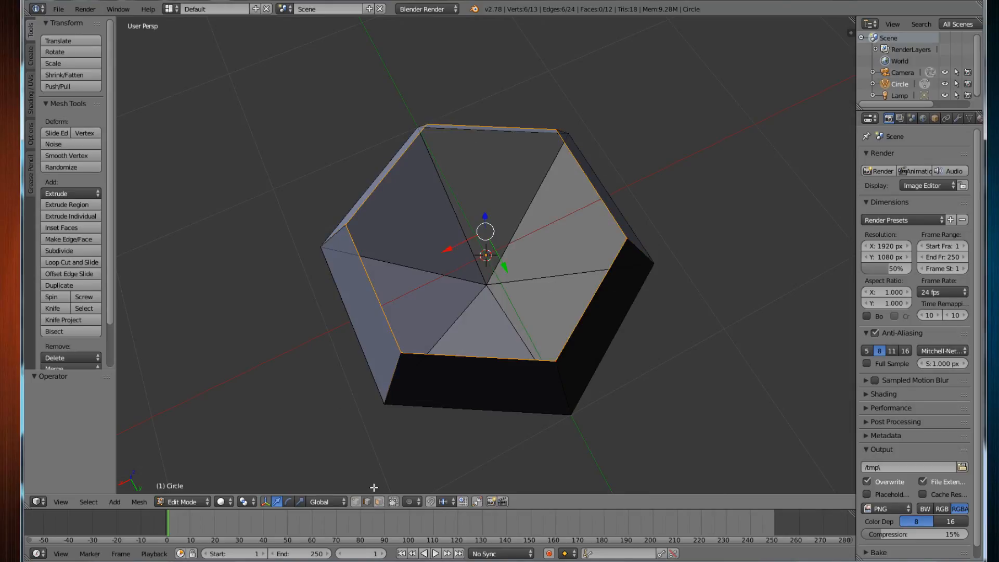
right_click(482, 356)
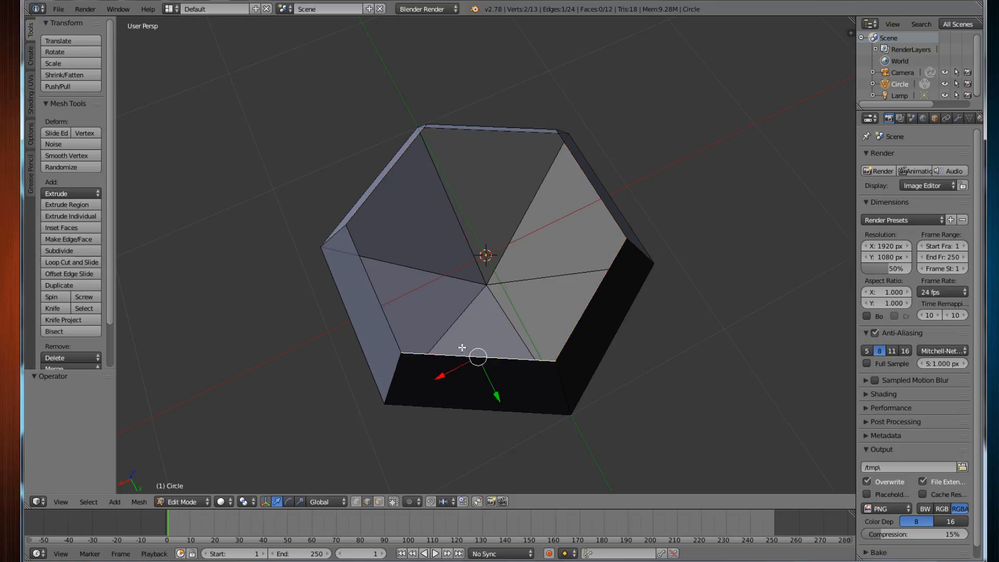
right_click(583, 314, "shift")
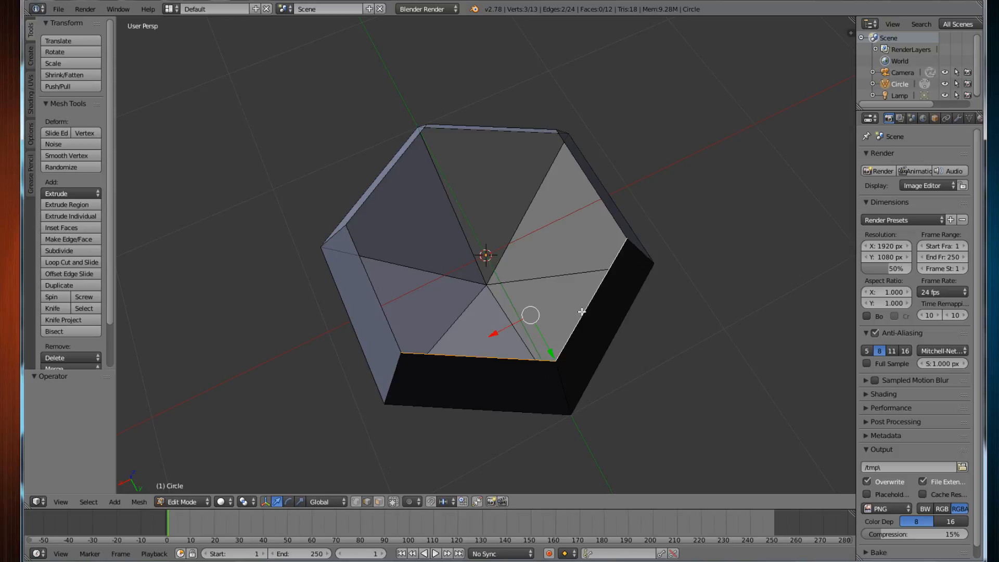
right_click(371, 290, "shift")
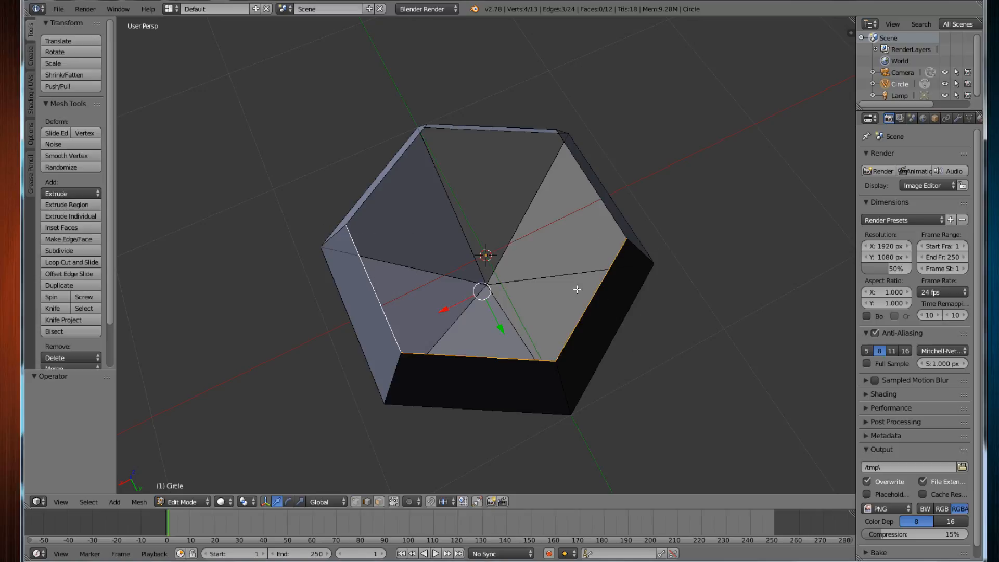
key("f")
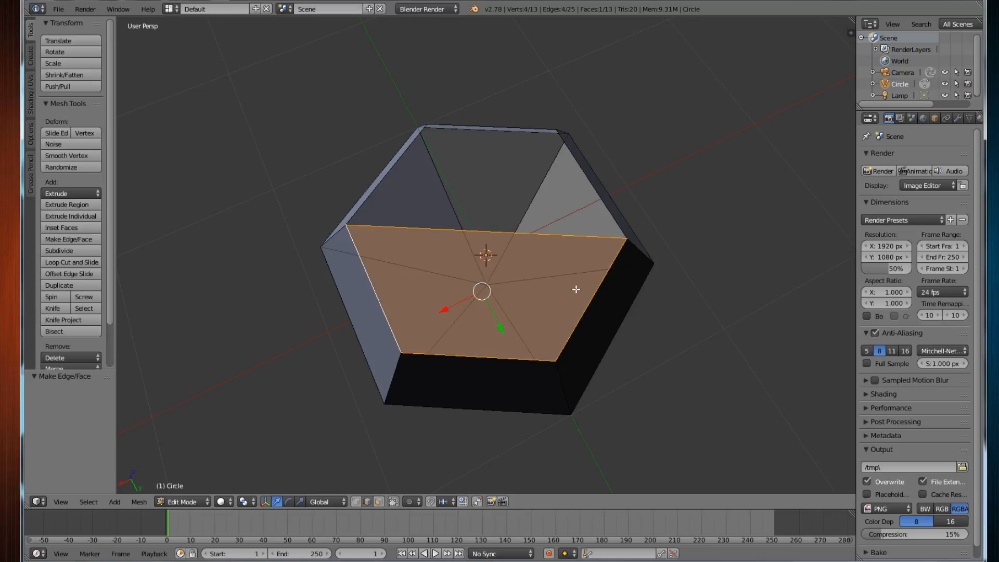
Select the three remaining top rim edges plus the dividing edge and fill the other half of the hexagon with a face.
middle_click_drag(489, 136, 500, 158)
right_click(495, 130)
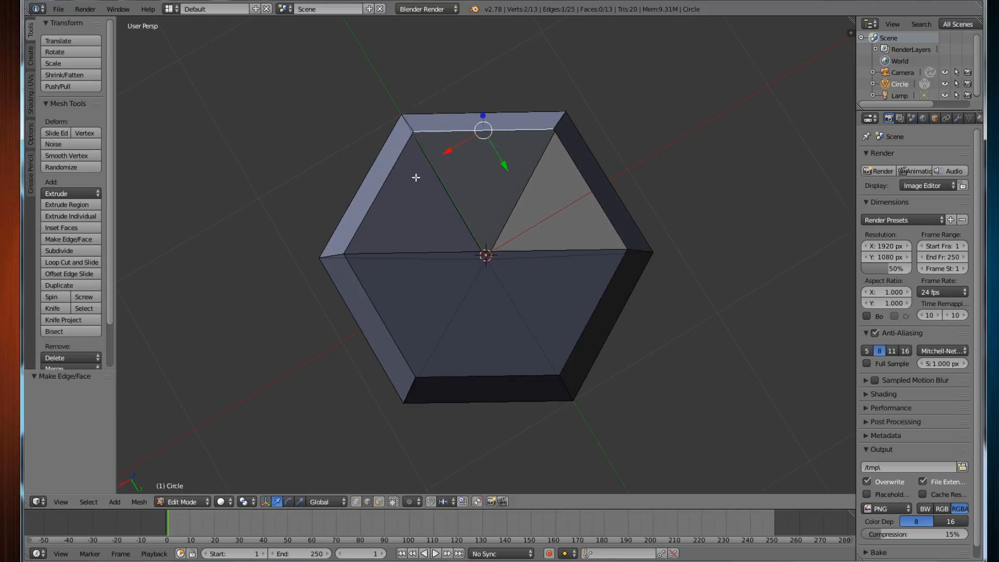
right_click(380, 192, "shift")
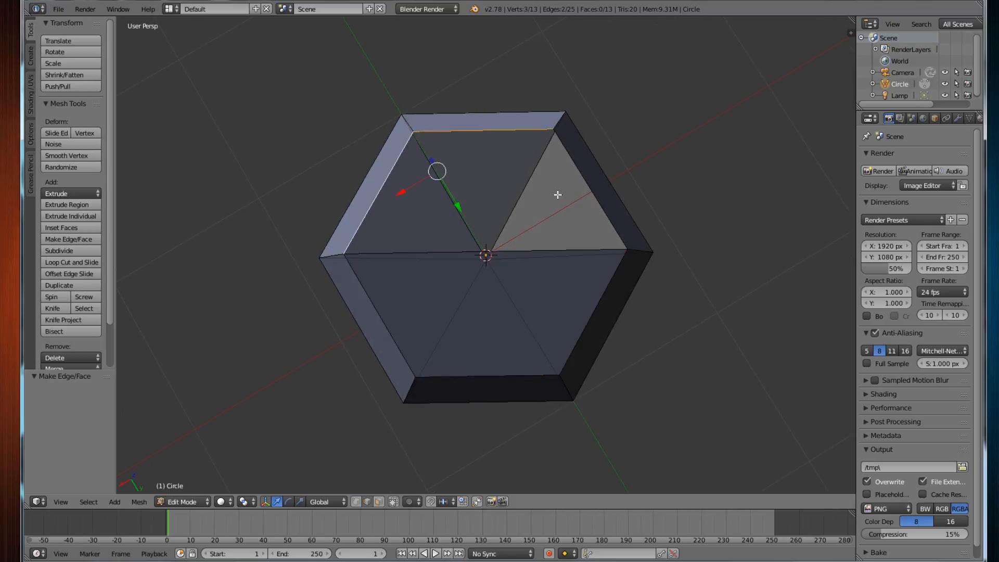
right_click(585, 181, "shift")
right_click(562, 249, "shift")
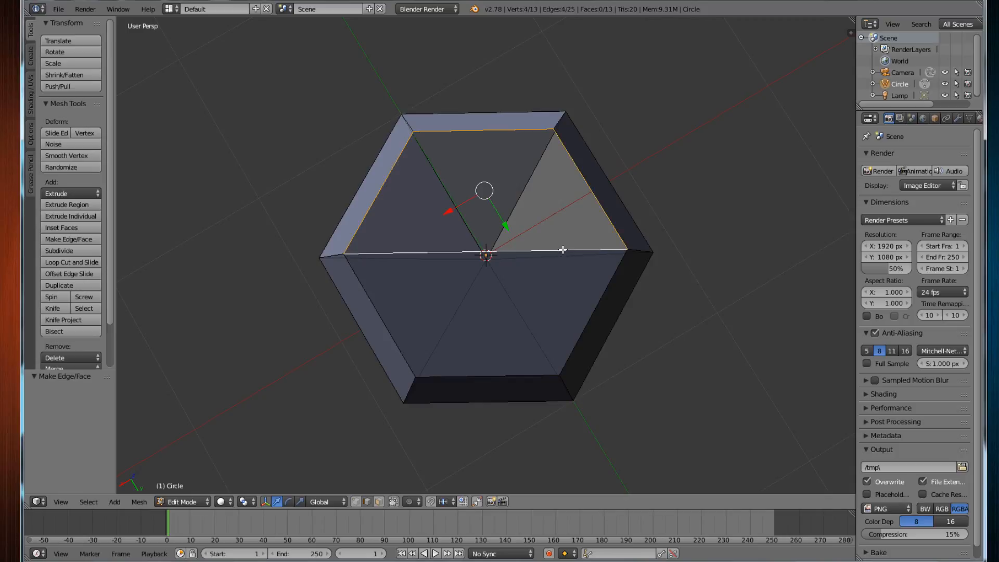
key("f")
scroll(557, 242, "down", 3)
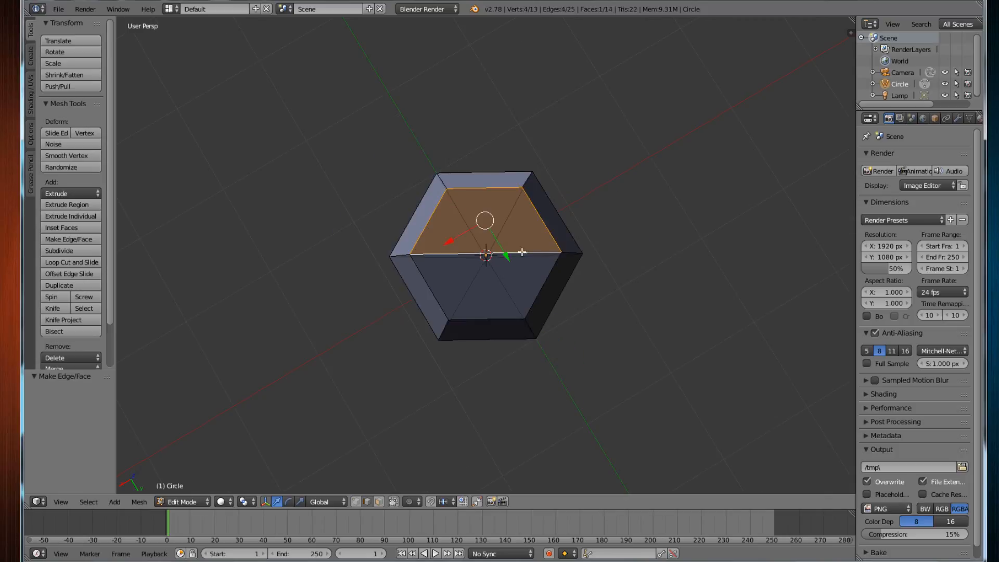
Examine the closed gem from above and from the side, checking its top faces and pointed base.
middle_click_drag(558, 242, 508, 229)
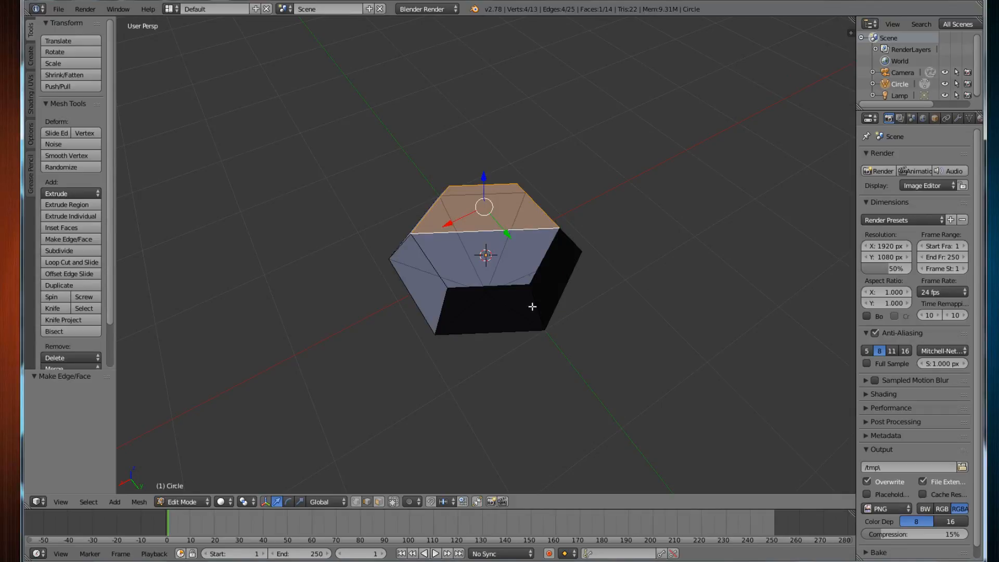
right_click(475, 373)
scroll(512, 355, "down", 1)
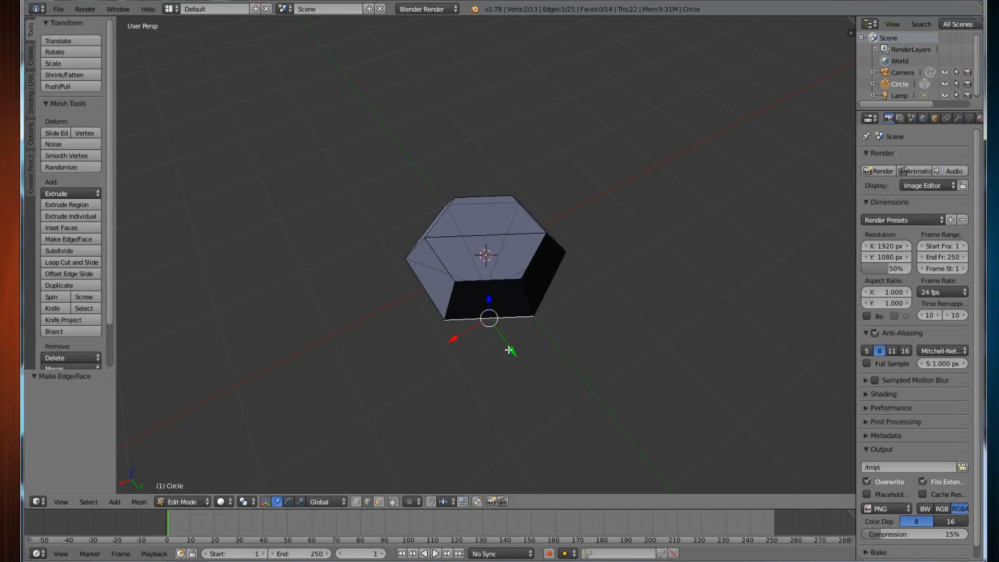
scroll(511, 339, "up", 1)
scroll(511, 340, "up", 2)
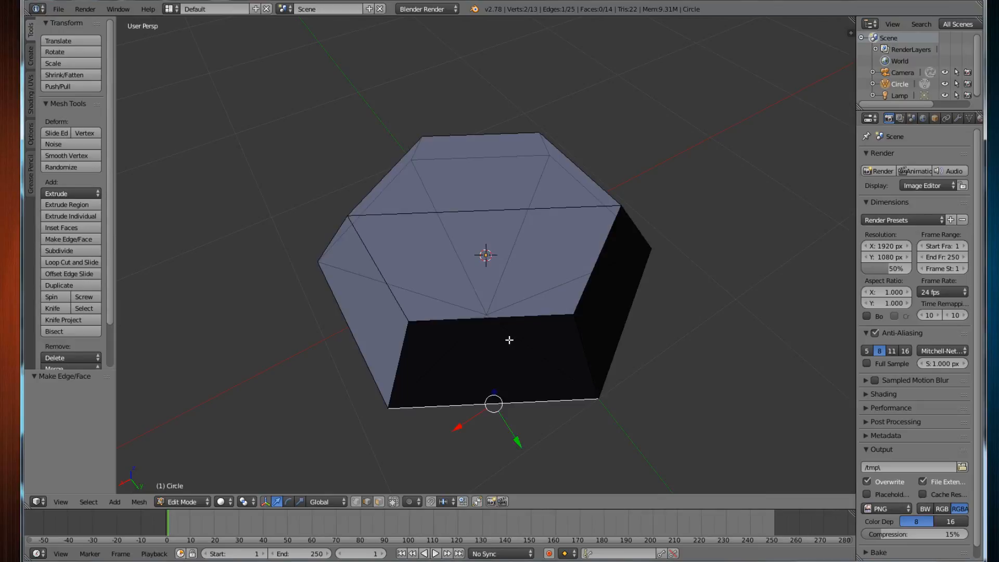
scroll(511, 339, "down", 2)
scroll(489, 376, "up", 1)
middle_click_drag(489, 376, 506, 297)
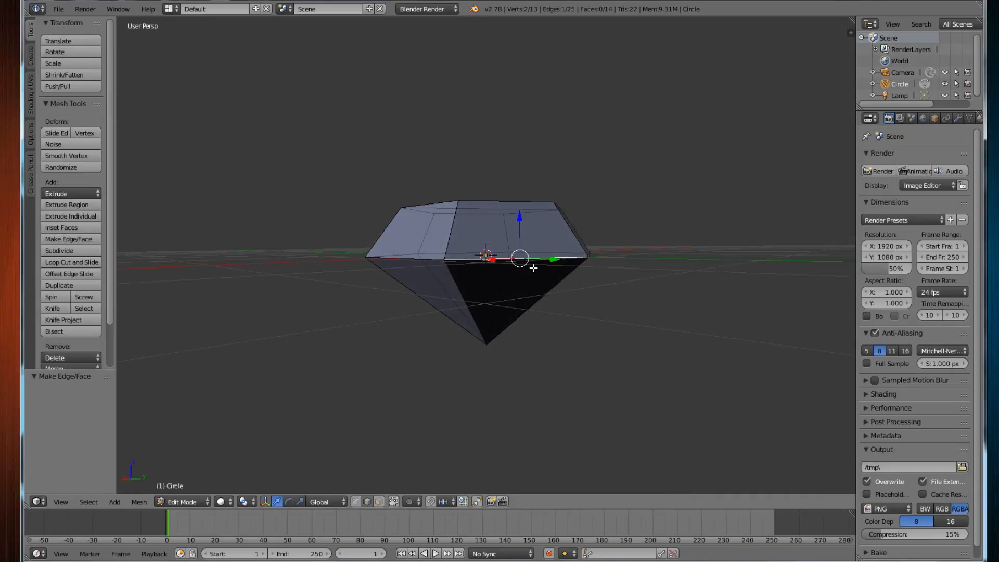
middle_click_drag(576, 314, 457, 337)
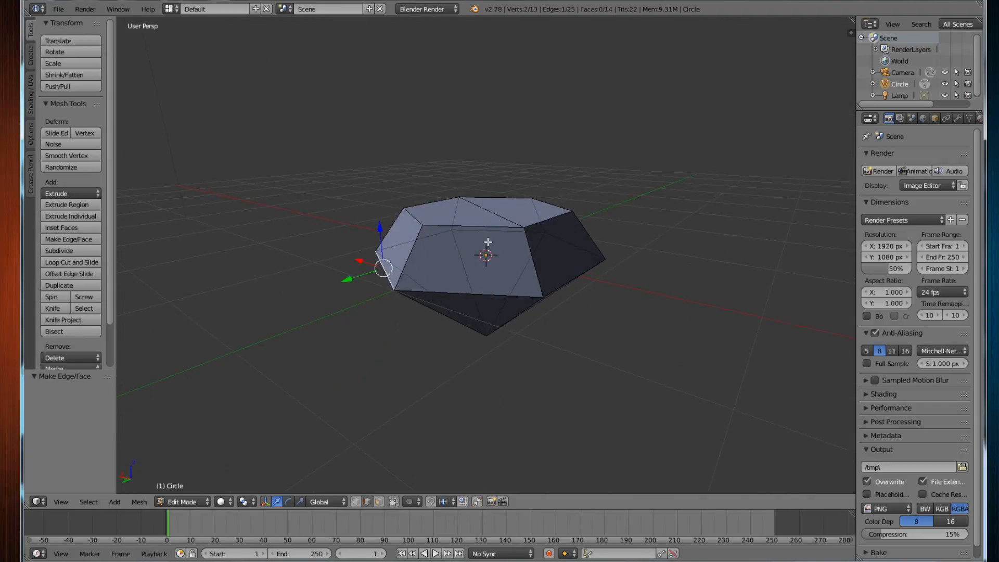
Switch the mesh to face selection mode and check the gem's faces from several sides.
left_click(379, 501)
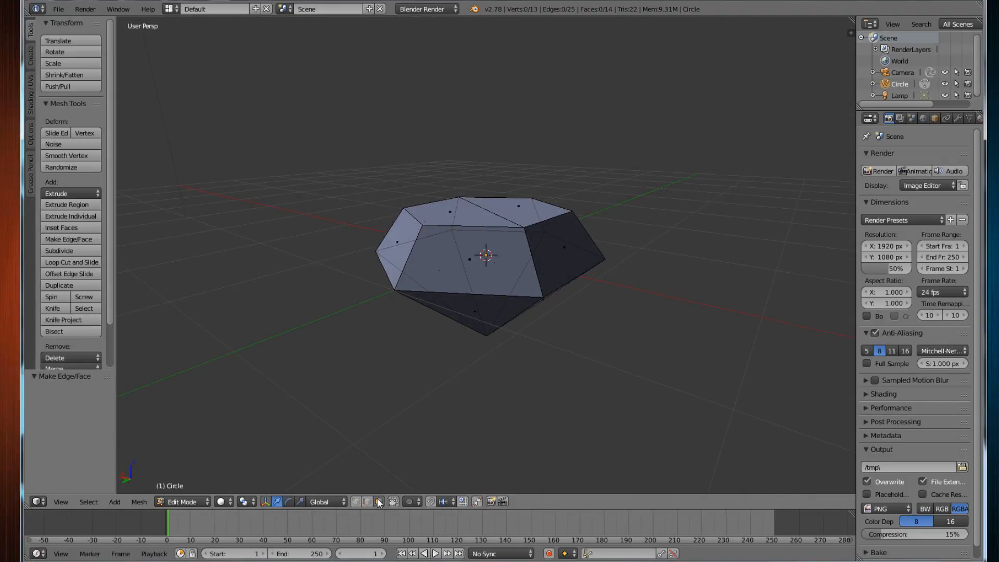
mouse_move(460, 331)
middle_mouse_down()
mouse_move(439, 315)
mouse_move(495, 328)
mouse_move(471, 334)
middle_mouse_up()
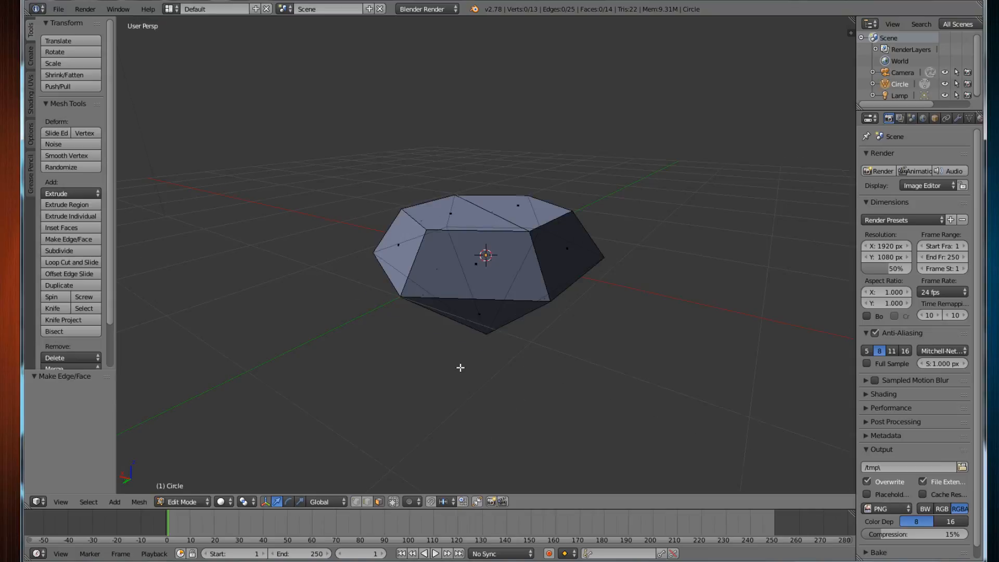
scroll(459, 368, "up", 5)
scroll(442, 297, "down", 5)
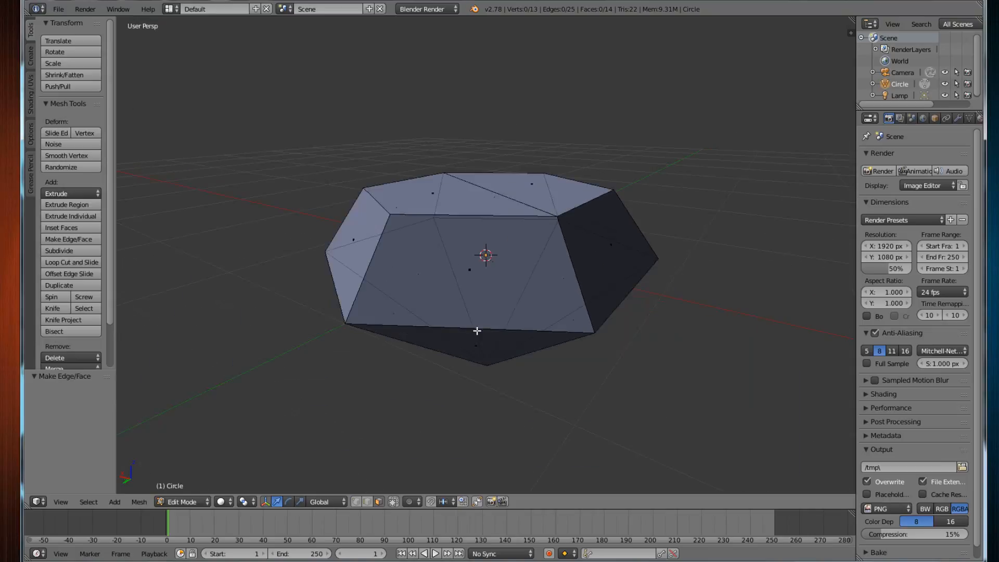
middle_click_drag(475, 330, 434, 333)
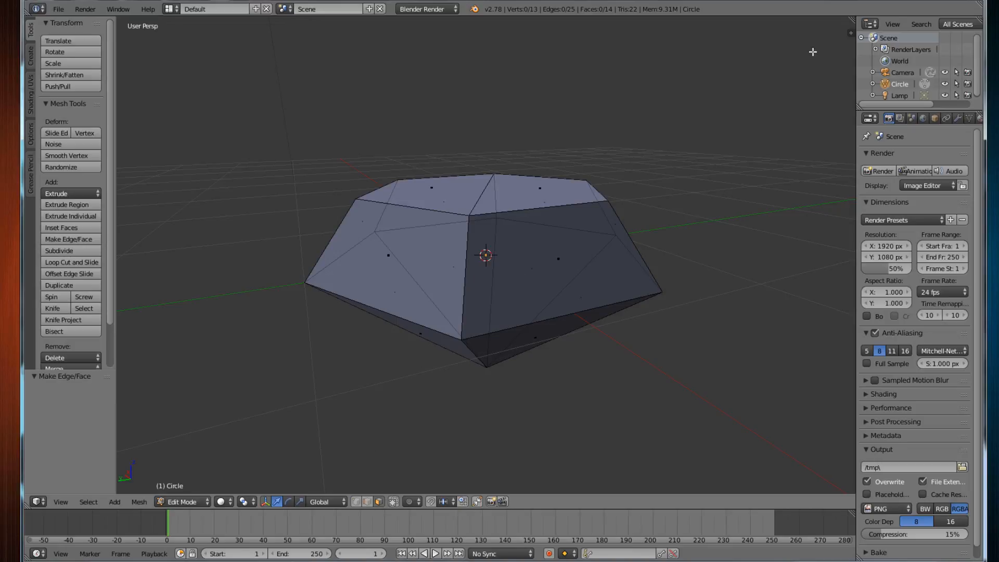
Reveal the 3D view's properties sidebar and turn on the display of face normals for the mesh.
left_click_drag(848, 34, 682, 61)
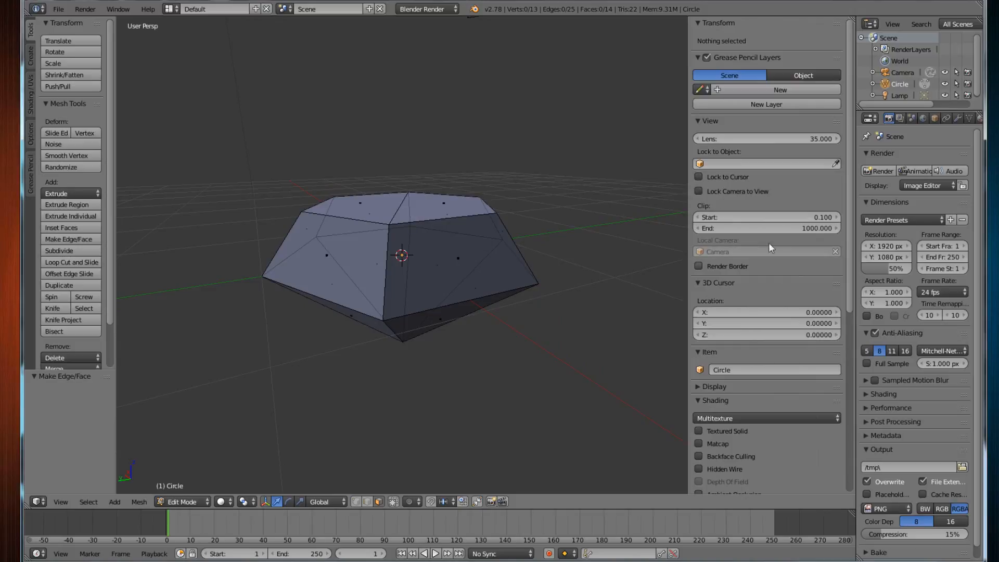
left_click_drag(689, 89, 859, 73)
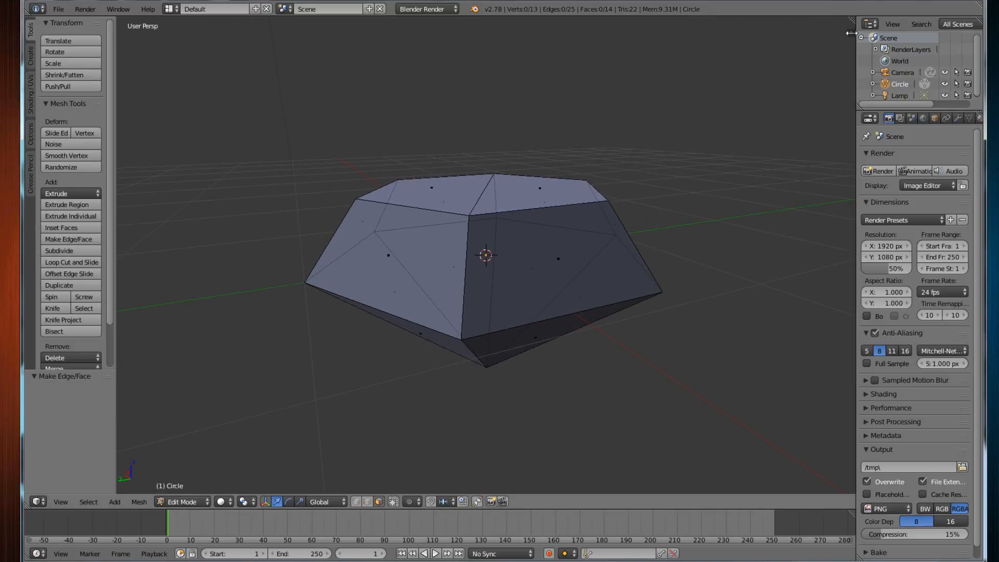
left_click_drag(851, 33, 645, 41)
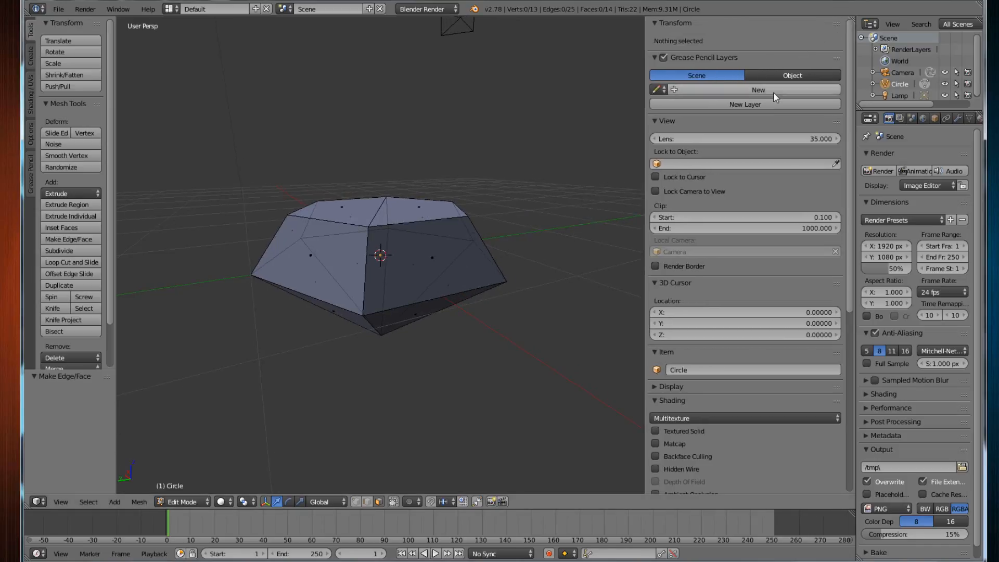
scroll(794, 178, "down", 10)
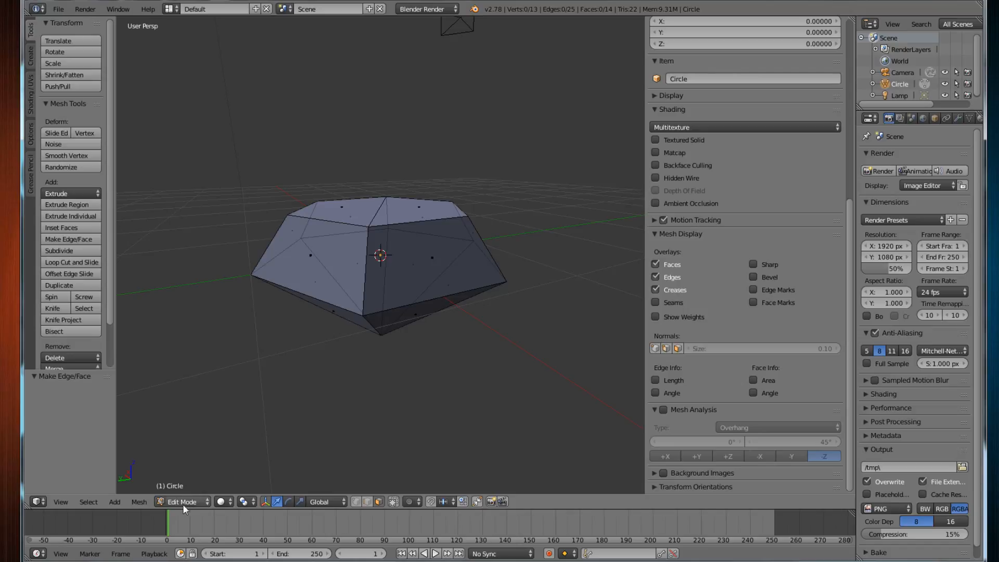
left_click(677, 348)
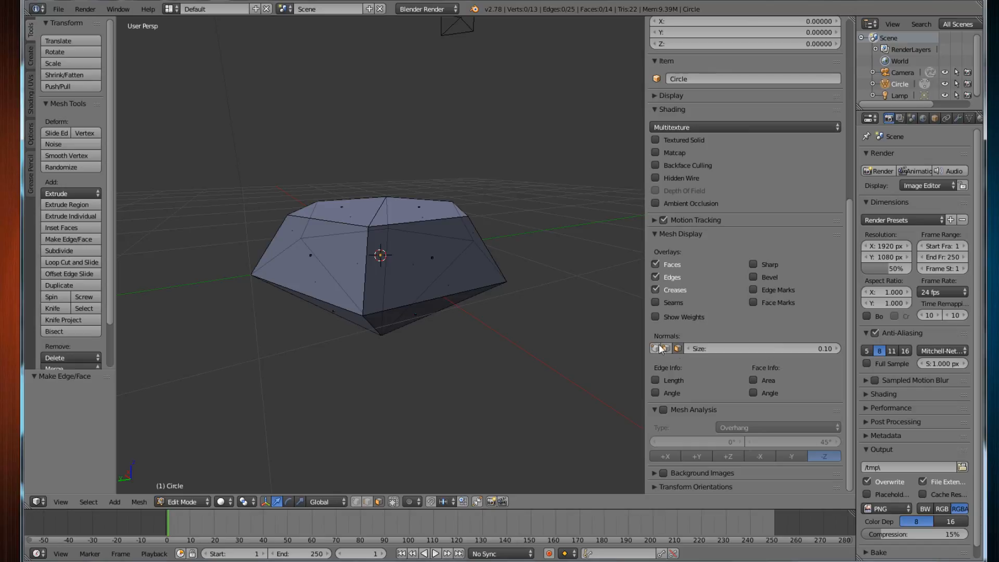
Select all faces of the gem and flip their normals.
mouse_move(508, 373)
middle_mouse_down()
mouse_move(542, 346)
mouse_move(522, 361)
middle_mouse_up()
scroll(483, 318, "up", 3)
scroll(482, 318, "up", 1)
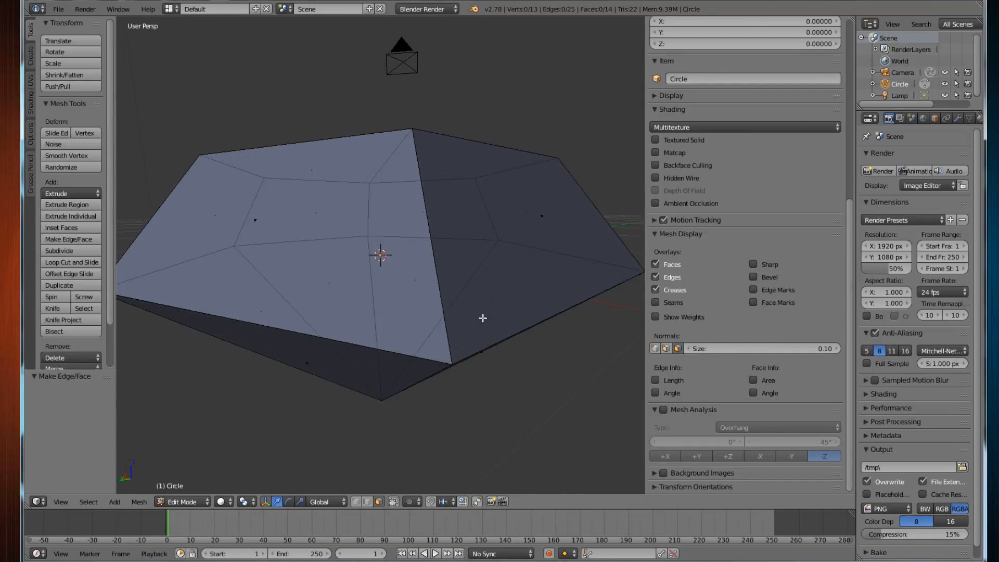
scroll(535, 266, "down", 1)
scroll(323, 262, "down", 2)
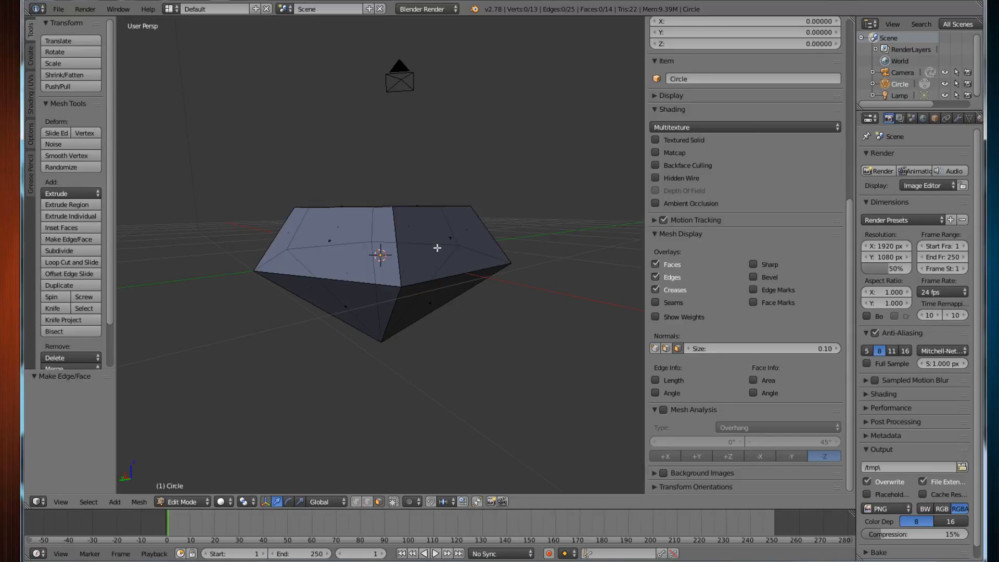
key("a")
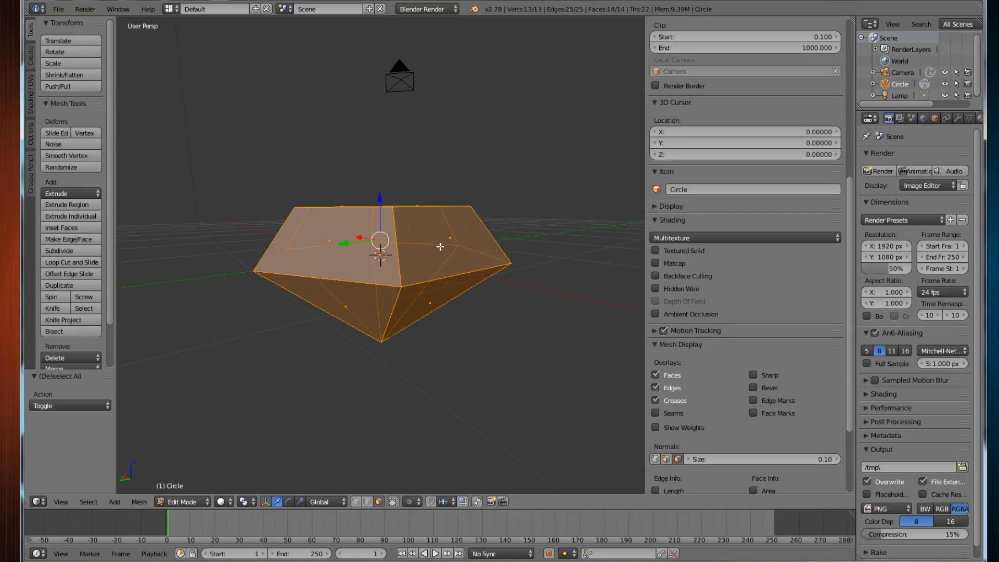
key("a")
key("a")
key("a")
key("a")
left_click(145, 503)
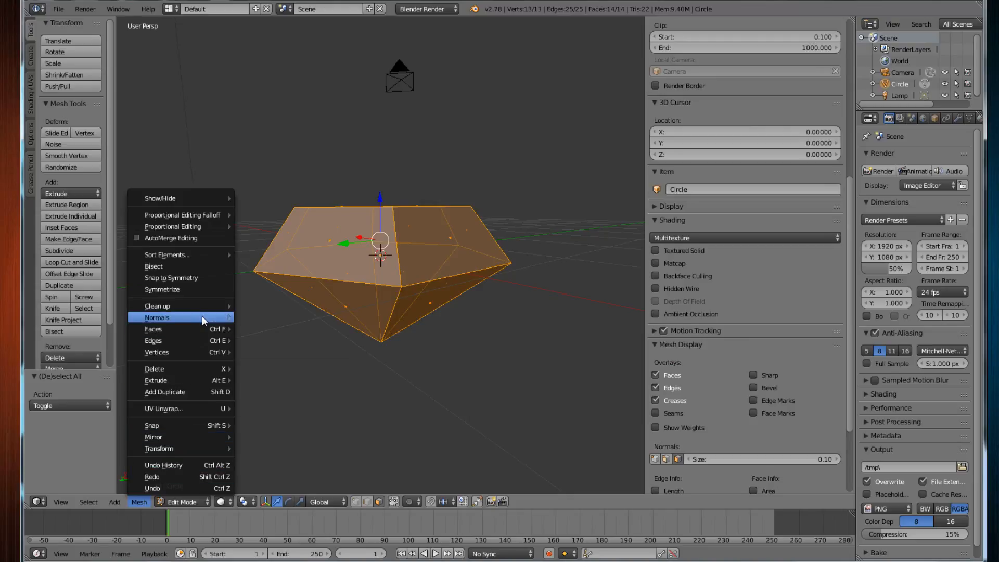
mouse_move(203, 317)
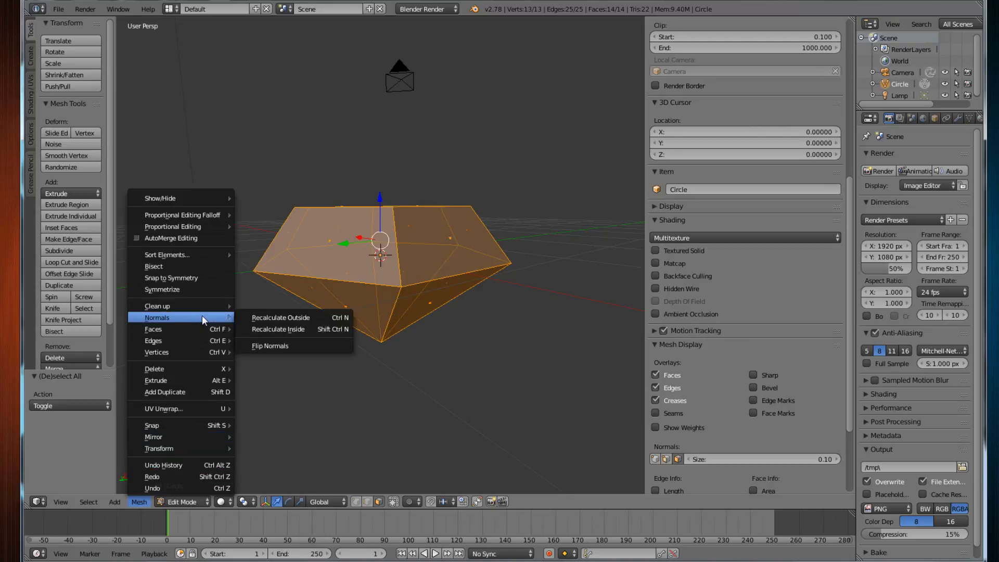
left_click(276, 345)
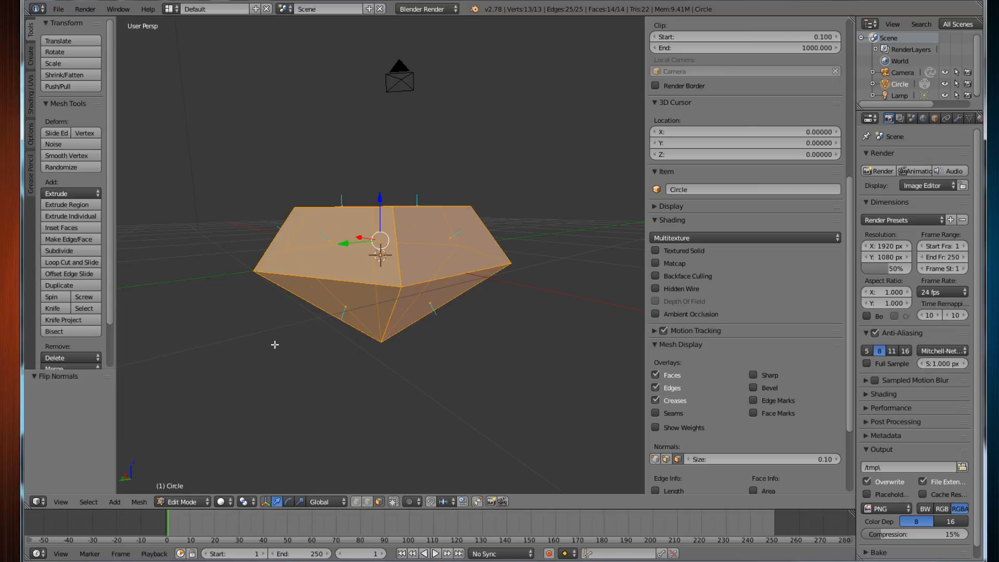
Inspect the flipped normals, return the gem to Object Mode and hide the properties sidebar.
scroll(436, 365, "up", 3)
scroll(370, 333, "down", 1)
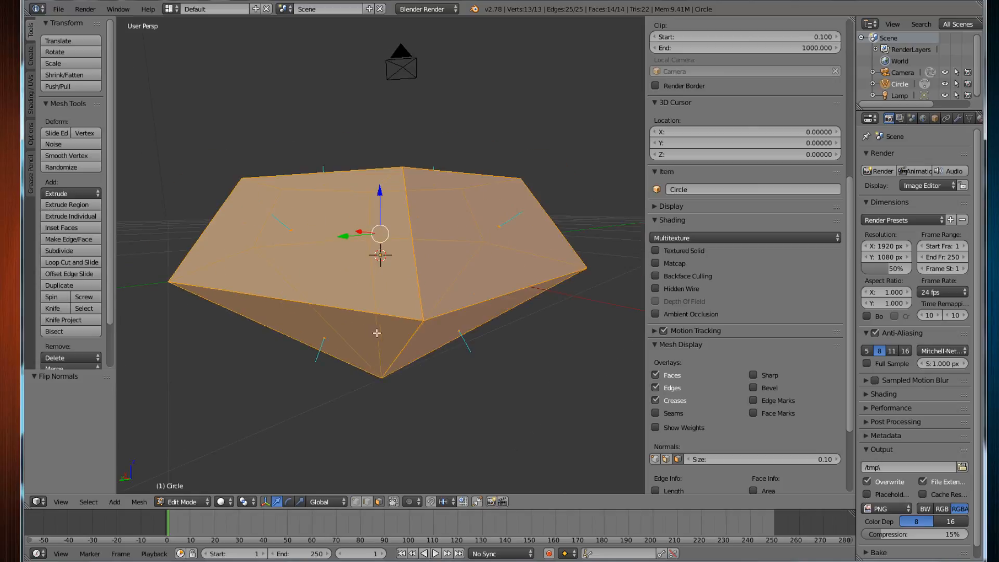
middle_click_drag(383, 340, 466, 388)
key("Tab")
scroll(423, 373, "down", 2)
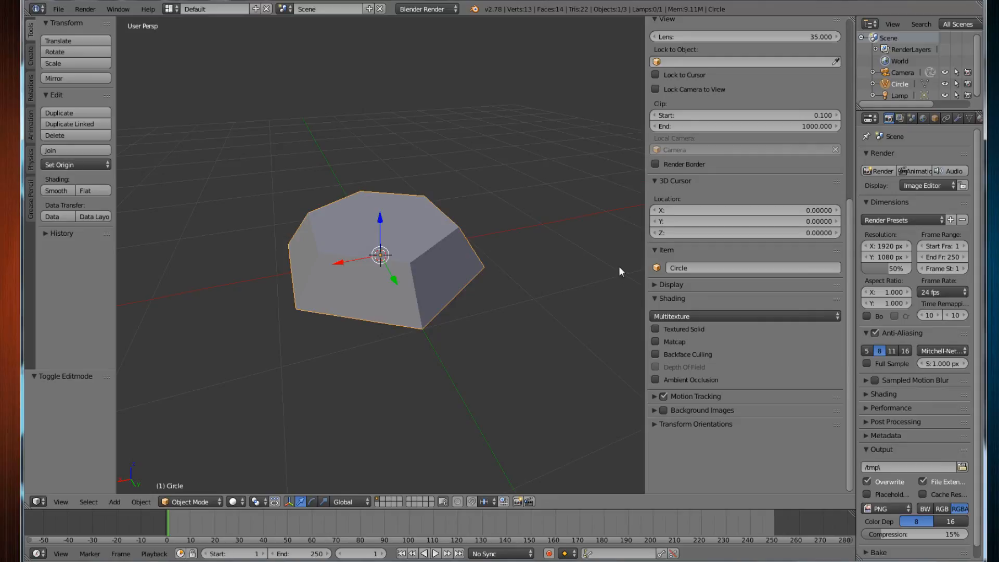
key("n")
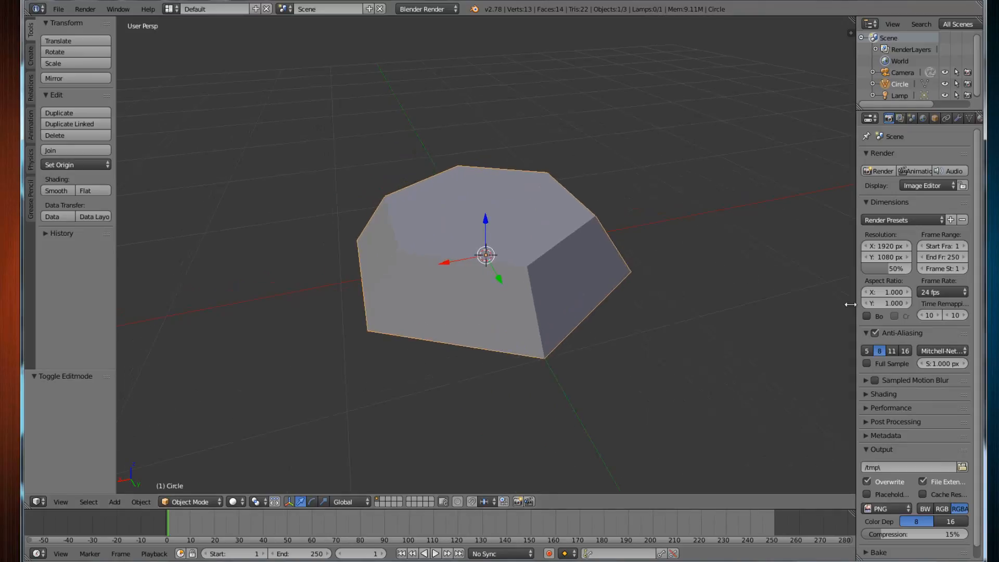
scroll(675, 366, "down", 2)
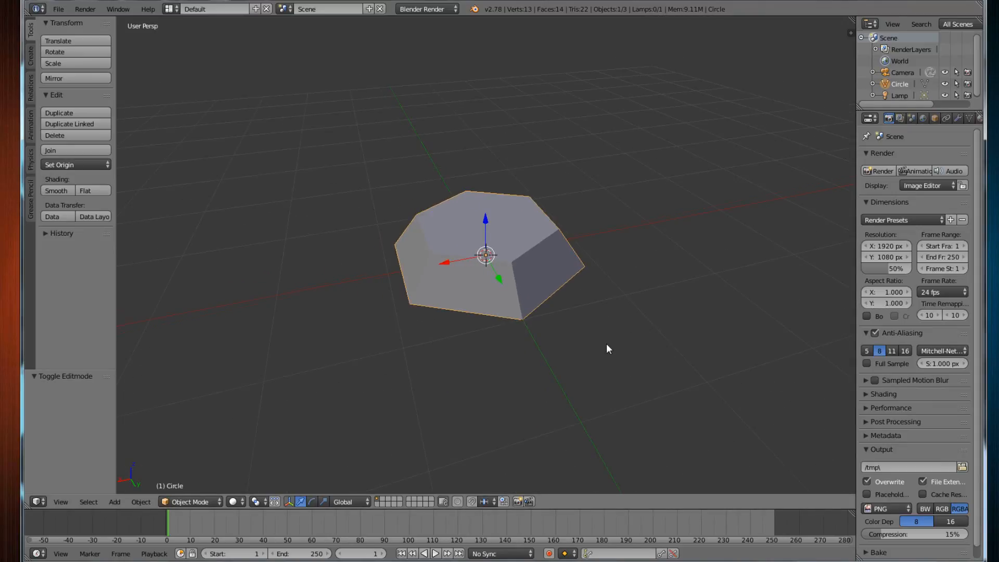
Set the render resolution percentage to 100% in the scene's render dimensions.
middle_click_drag(609, 349, 764, 343)
middle_click_drag(613, 342, 704, 296)
middle_click_drag(593, 325, 640, 316)
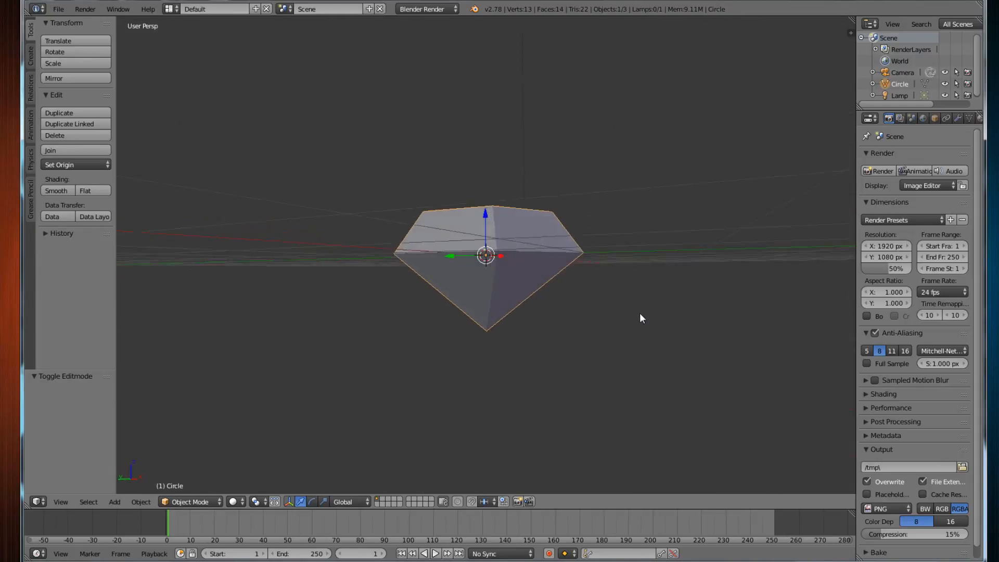
middle_click_drag(522, 292, 476, 295)
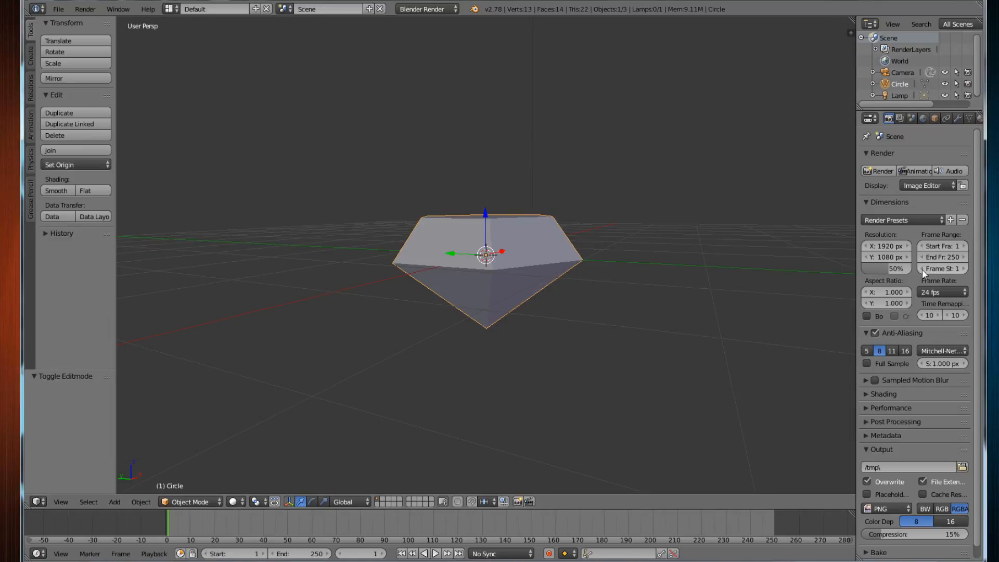
left_click(888, 268)
type("100")
key("Return")
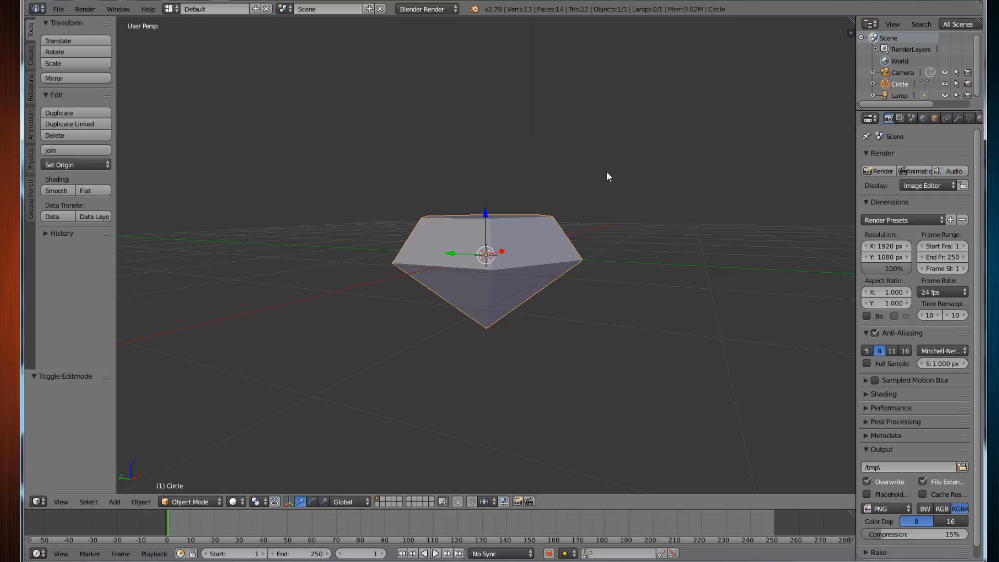
Render a still image of the gem through the scene camera and return to the 3D view.
left_click(85, 9)
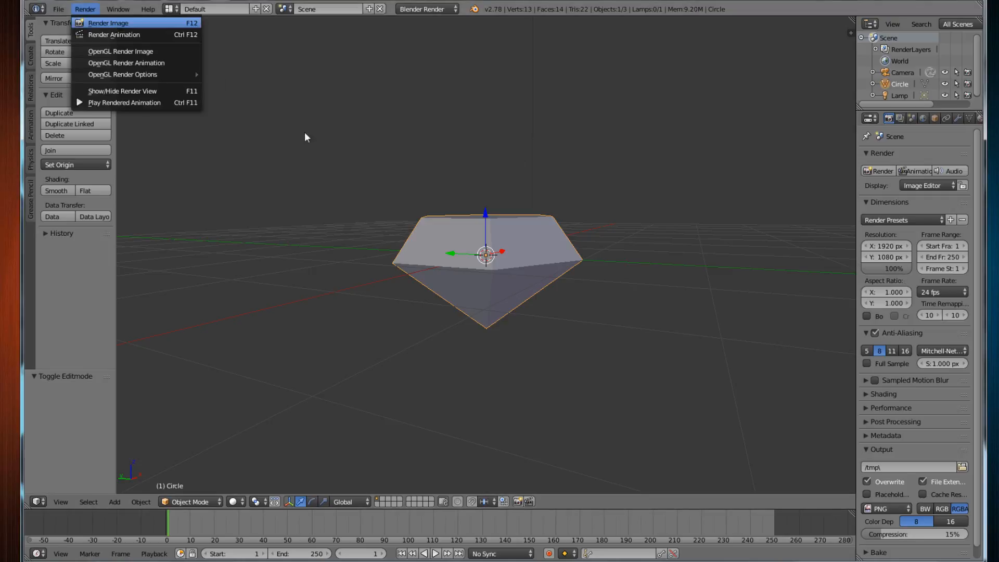
key("F12")
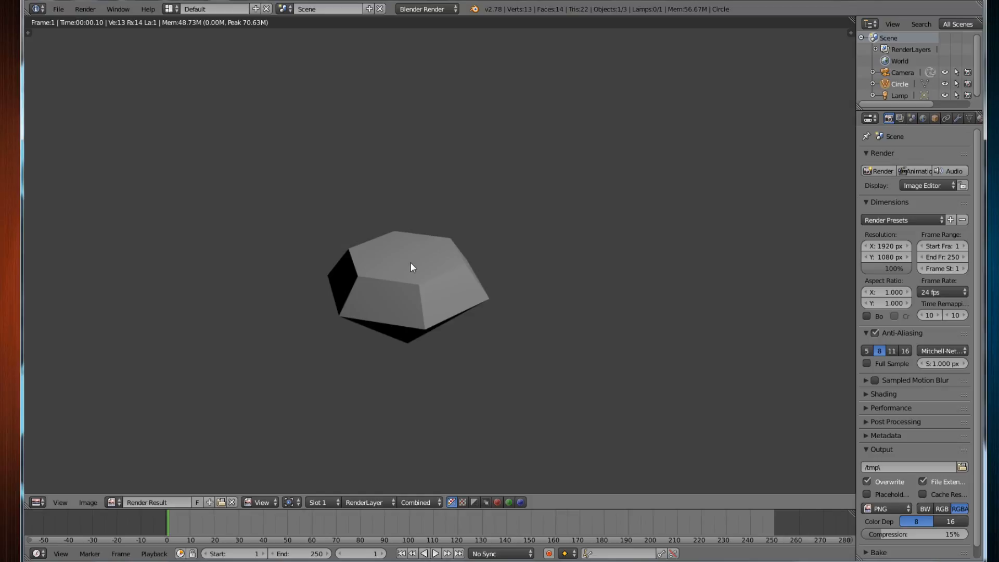
key("Escape")
Examine the placement of the camera and lamp relative to the gem from several angles.
scroll(410, 262, "down", 5)
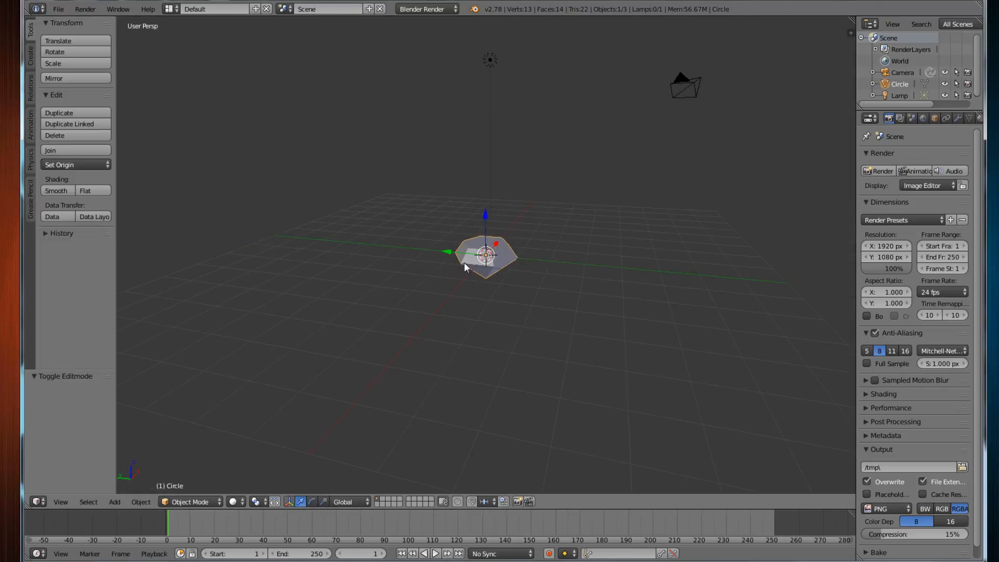
scroll(484, 264, "down", 2)
middle_click_drag(459, 306, 569, 150)
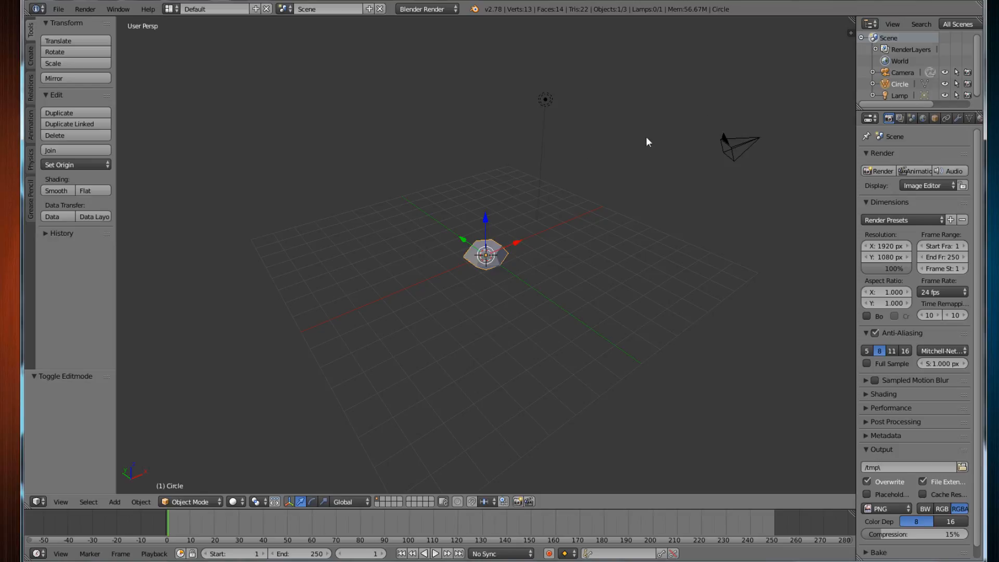
middle_click_drag(697, 184, 600, 208)
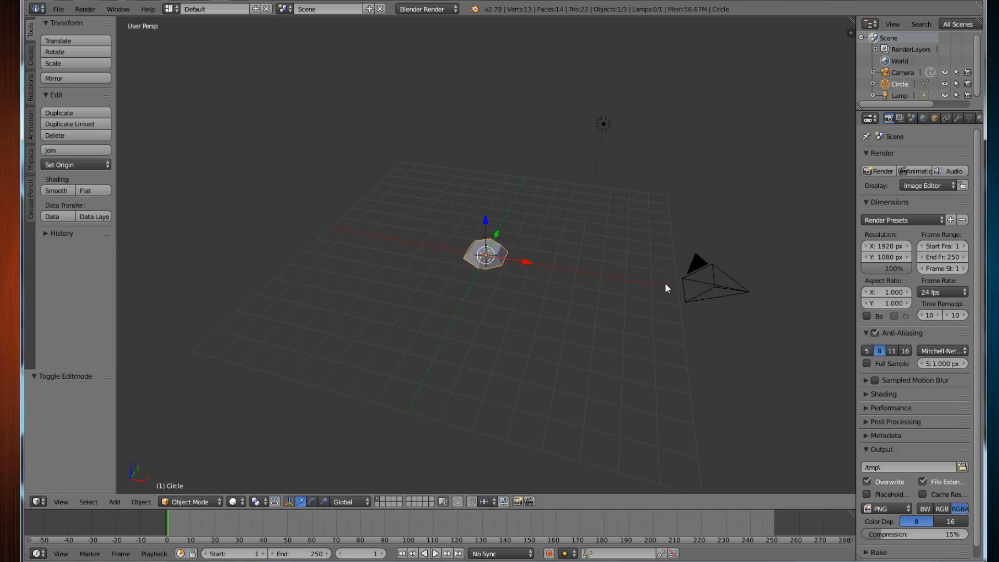
middle_click_drag(698, 289, 622, 267)
scroll(626, 266, "up", 3)
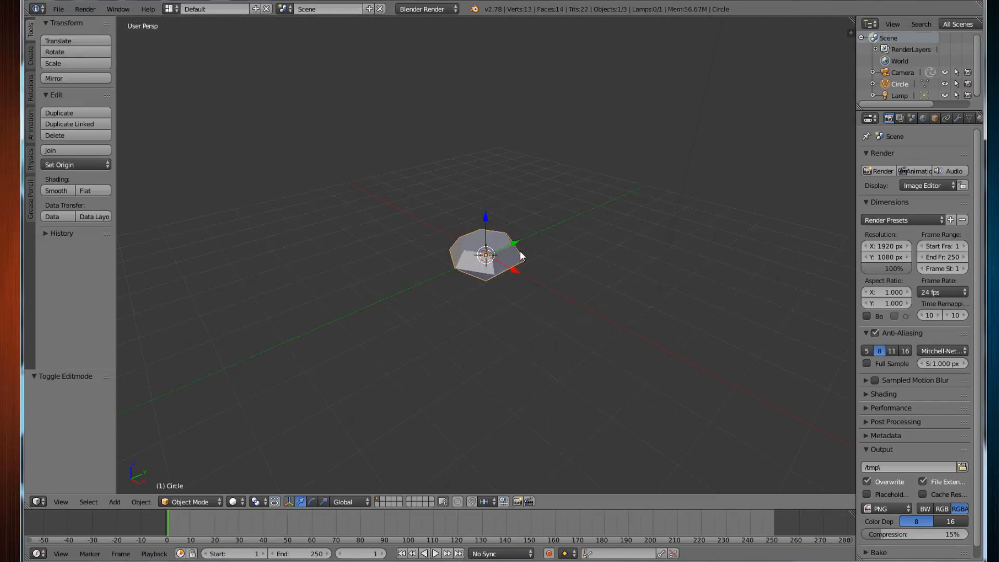
middle_click_drag(521, 250, 520, 248)
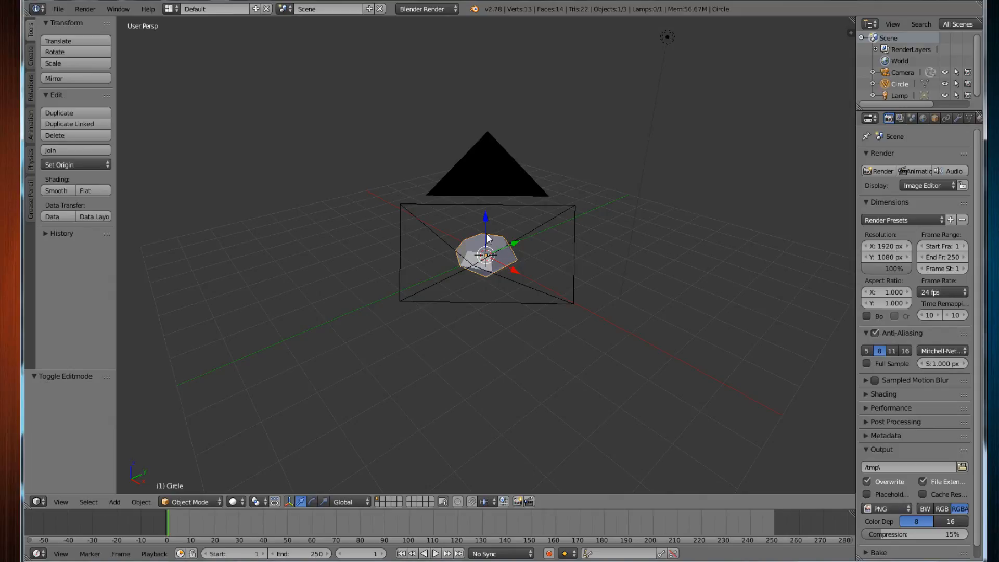
middle_click_drag(479, 254, 544, 281)
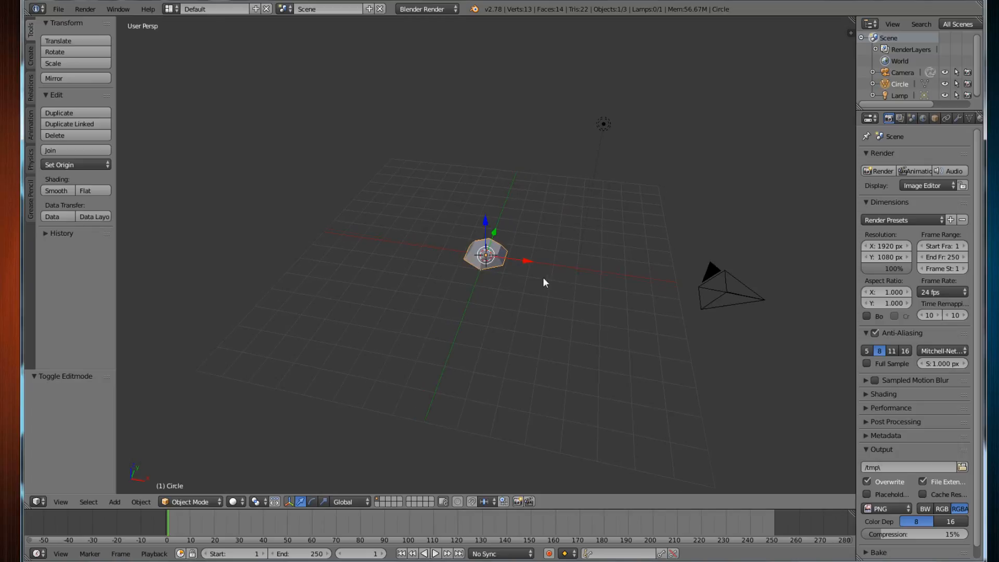